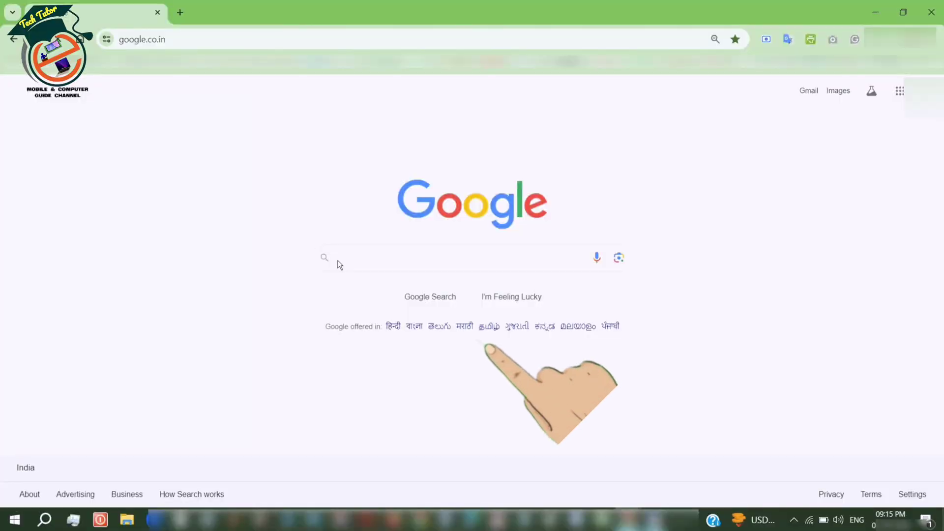
Step: Search Google for banglarbhumi and open the official banglarbhumi.gov.in home page
left_click(343, 266)
type("banglarbhumi")
key("Return")
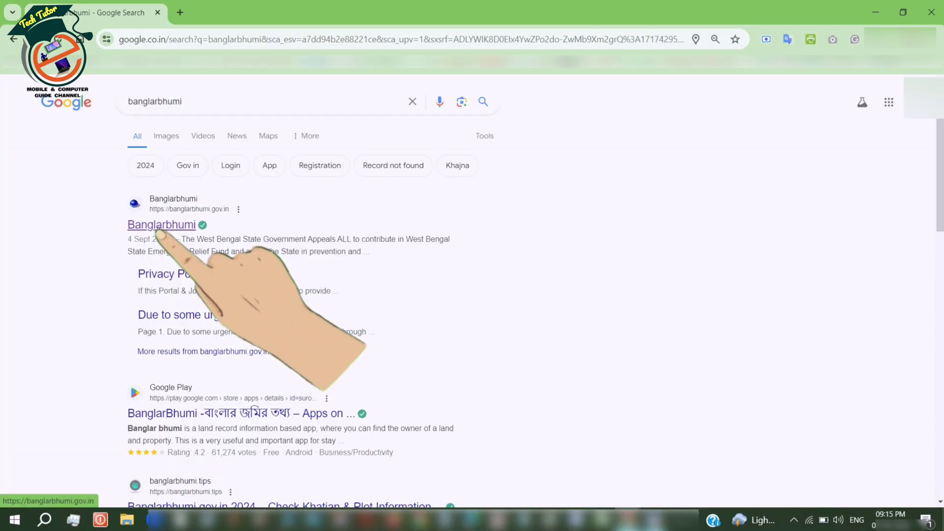
left_click(162, 224)
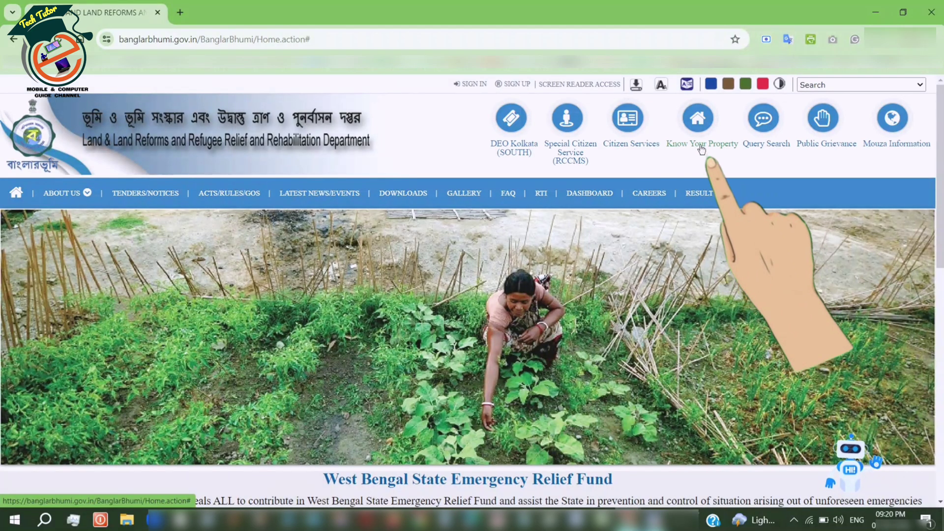
Step: From the Know Your Property login popup, go to SIGN UP's Public Registration Form
left_click(700, 147)
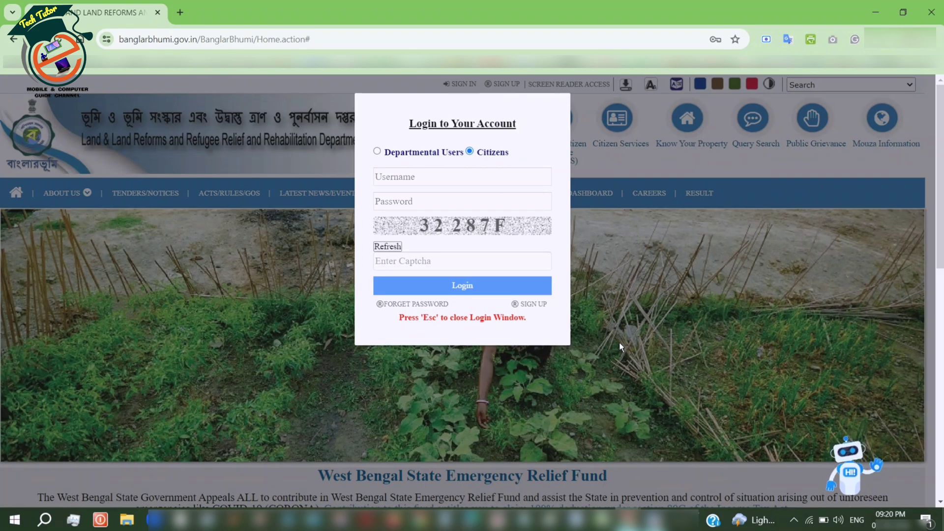
left_click(530, 303)
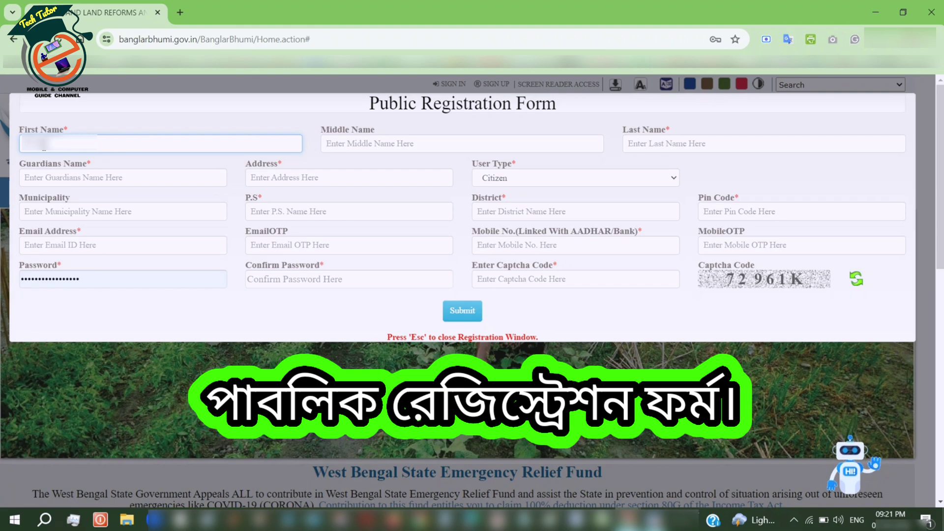
Step: Fill in the applicant's last name, guardian's name and address on the registration form
left_click(462, 143)
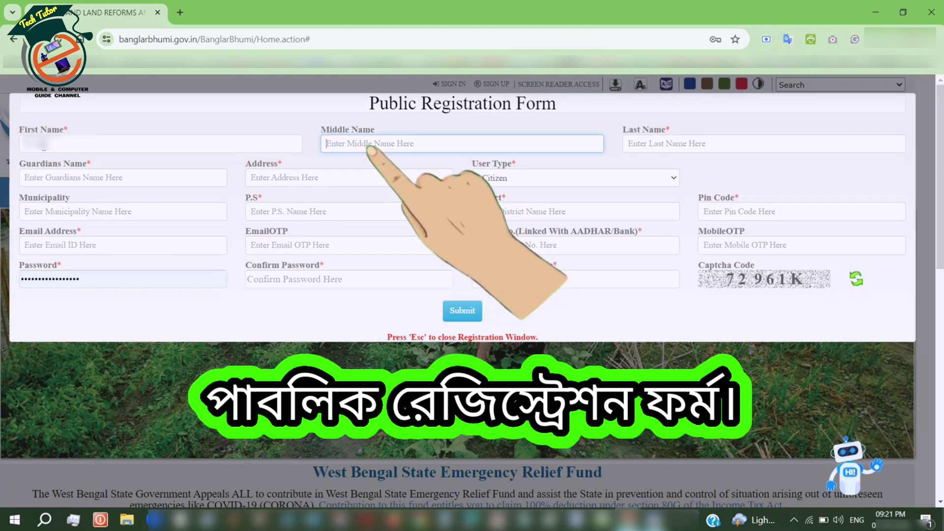
key("Tab")
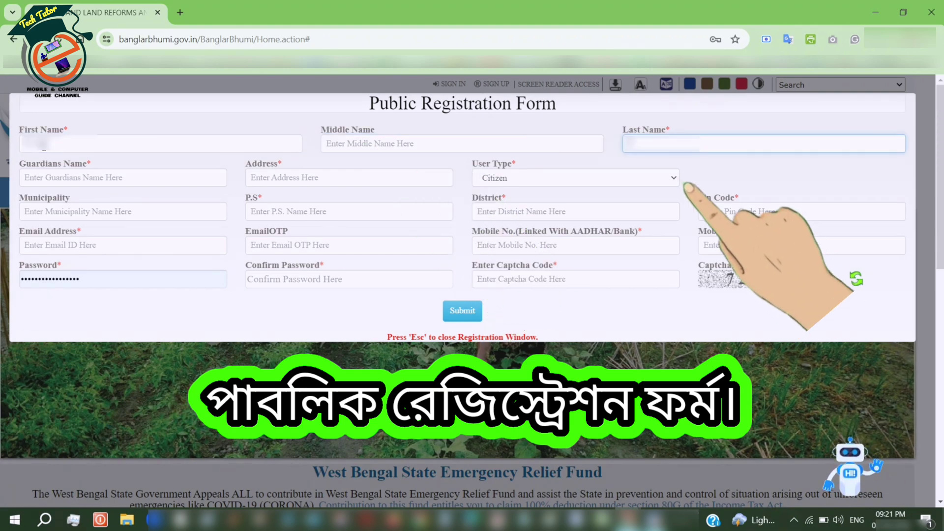
type("...")
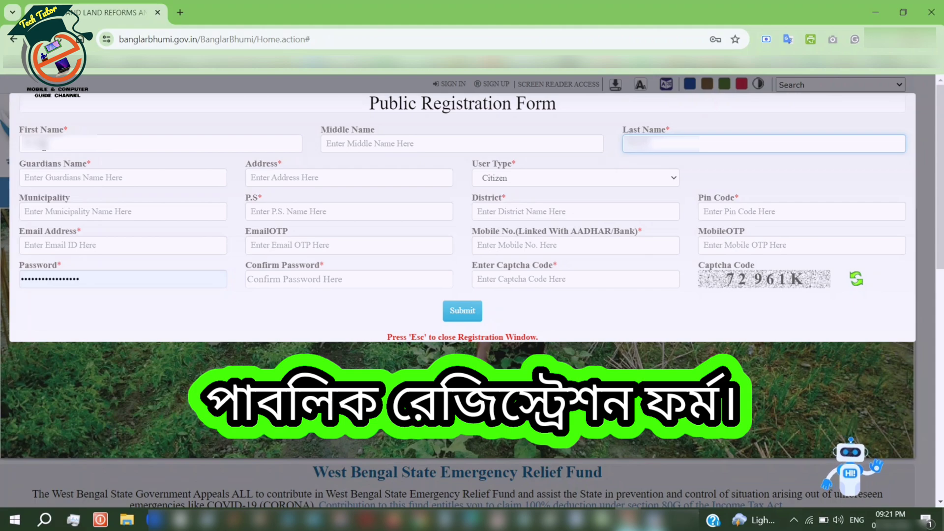
left_click(123, 178)
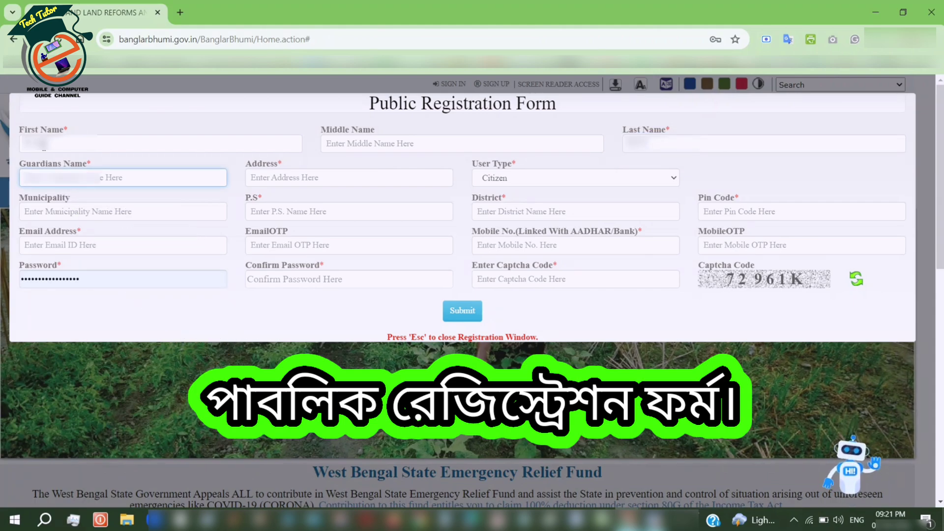
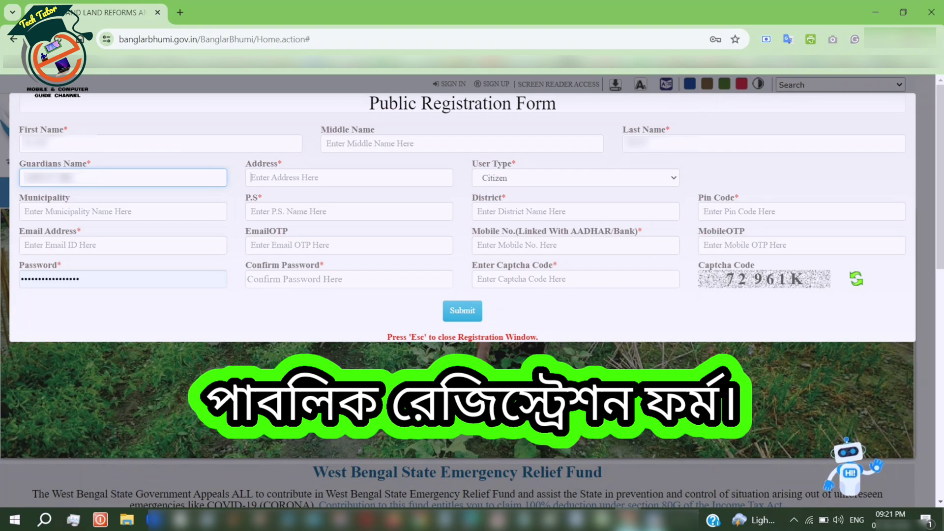
key("Tab")
type("Kolkata")
key("BackSpace")
key("BackSpace")
key("BackSpace")
key("BackSpace")
key("BackSpace")
key("BackSpace")
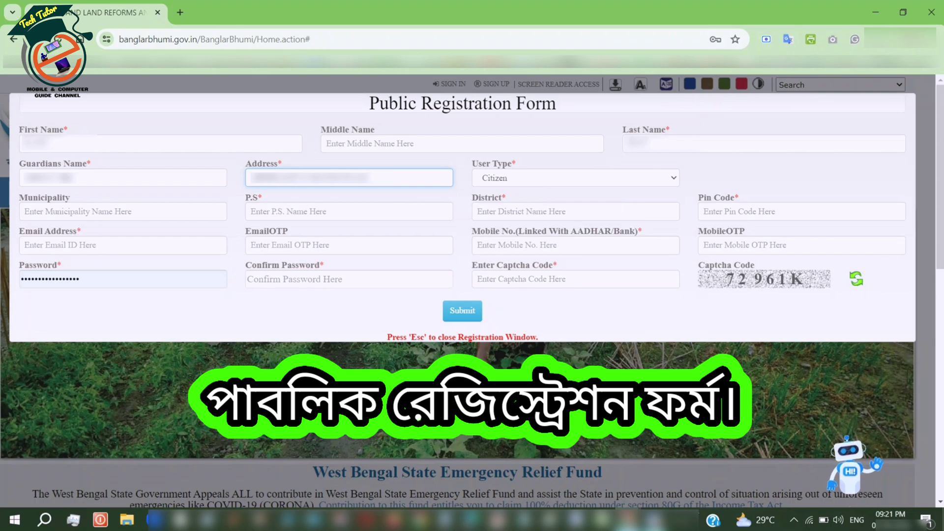
Step: Enter municipality, police station, district Nadia and e-mail, then find the registration OTP mail in Gmail
left_click(25, 212)
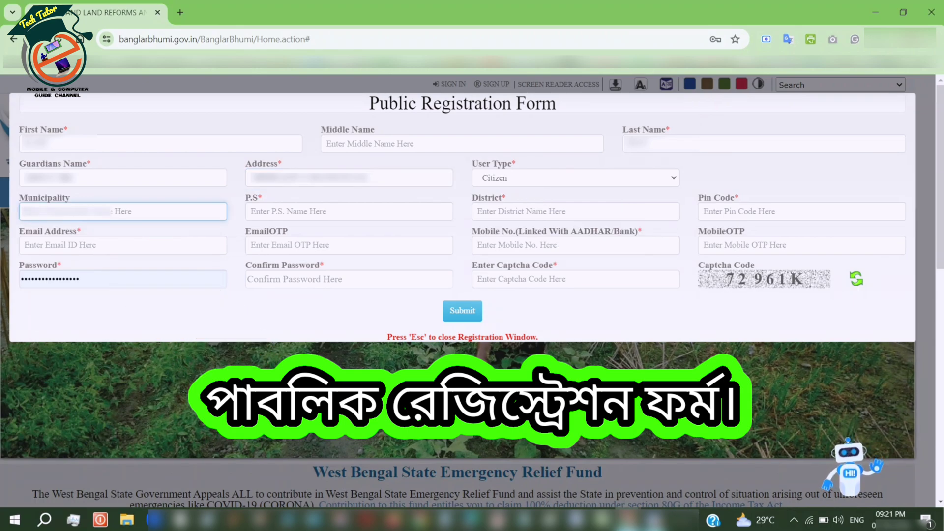
type("Kol")
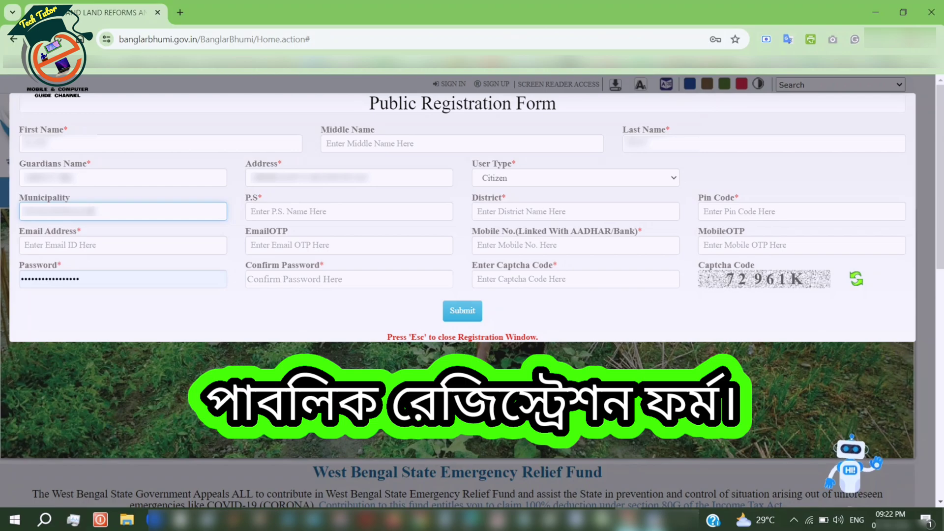
left_click(349, 211)
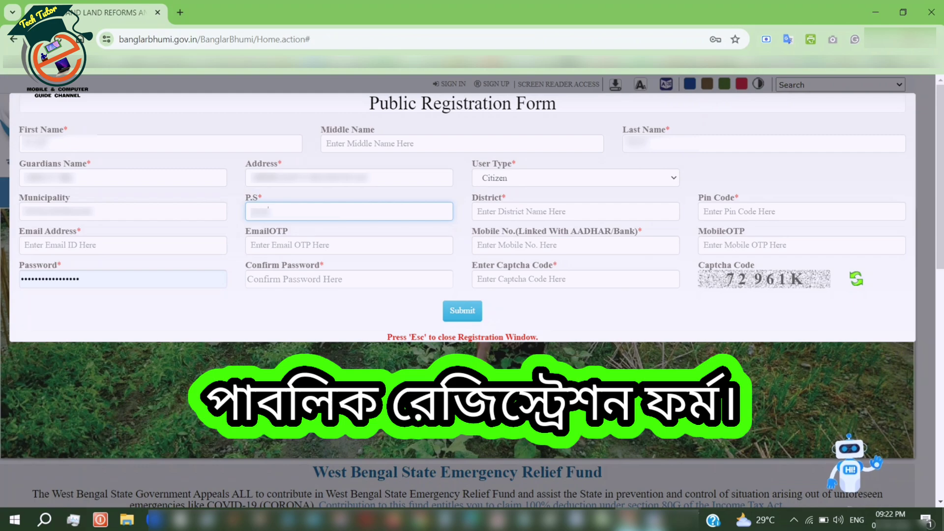
type("harpur")
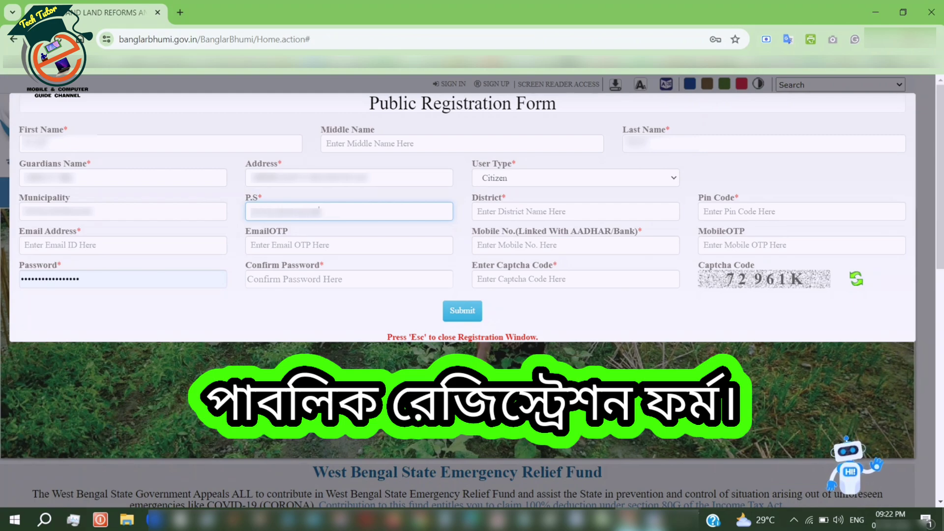
left_click(576, 211)
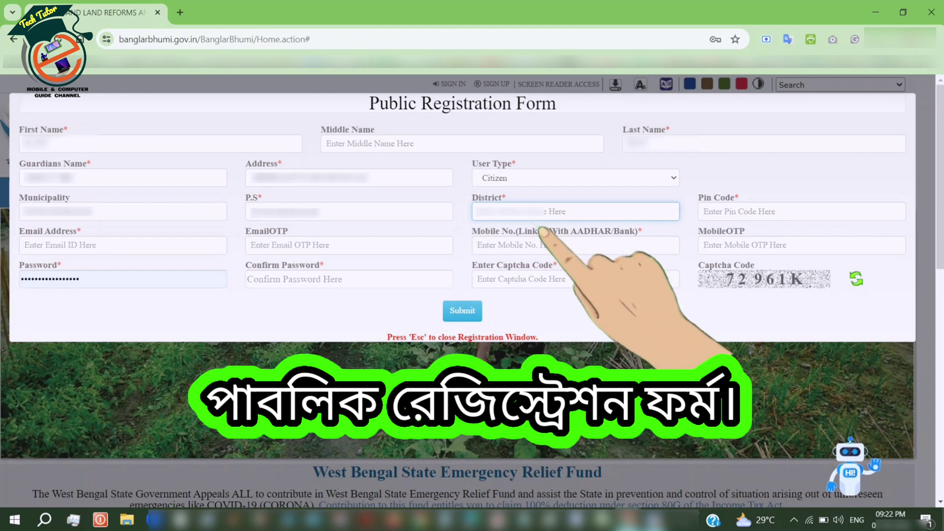
type("Nadia")
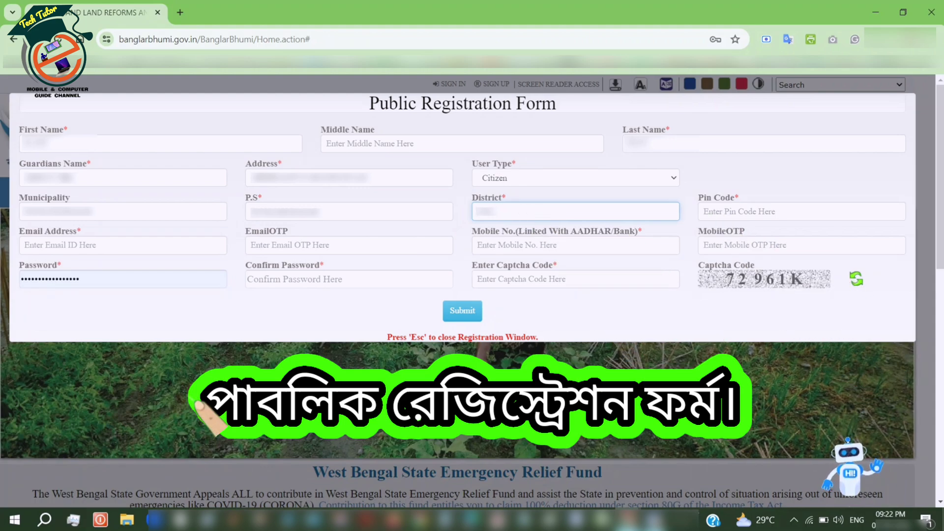
left_click(123, 245)
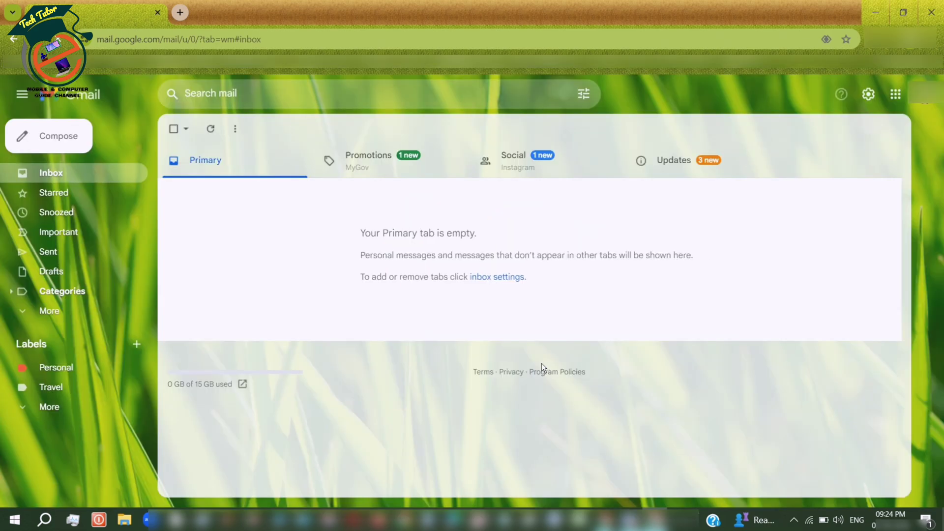
left_click(703, 150)
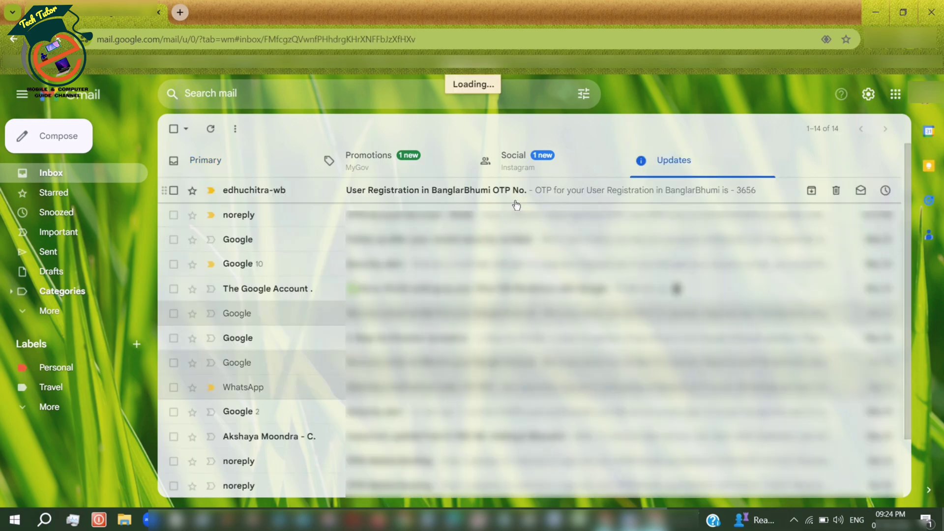
left_click(516, 204)
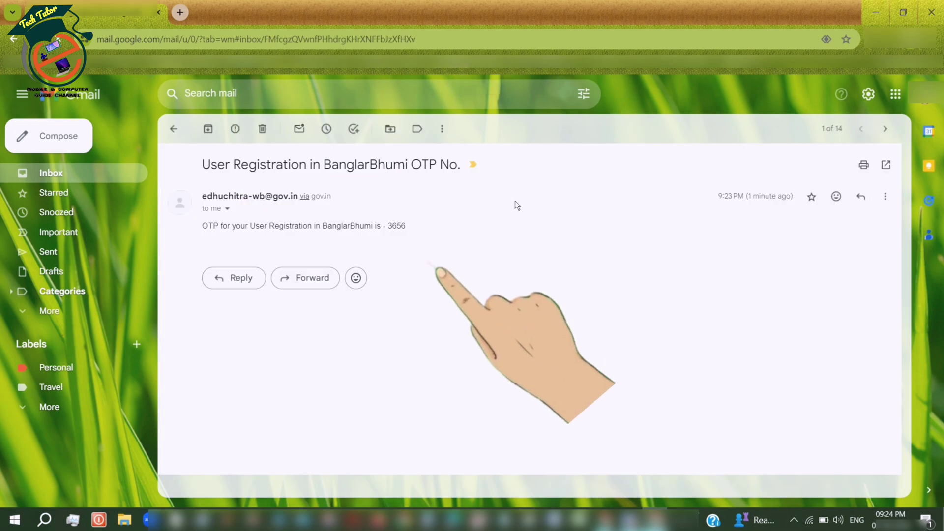
Step: Enter the e-mail OTP, mobile details, password and captcha, then submit the registration
mouse_move(604, 520)
left_click(553, 458)
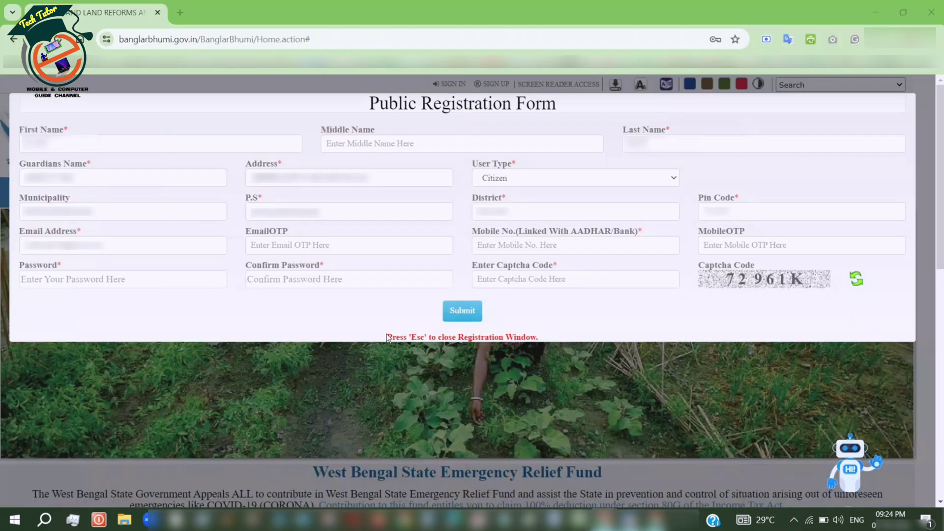
left_click(274, 244)
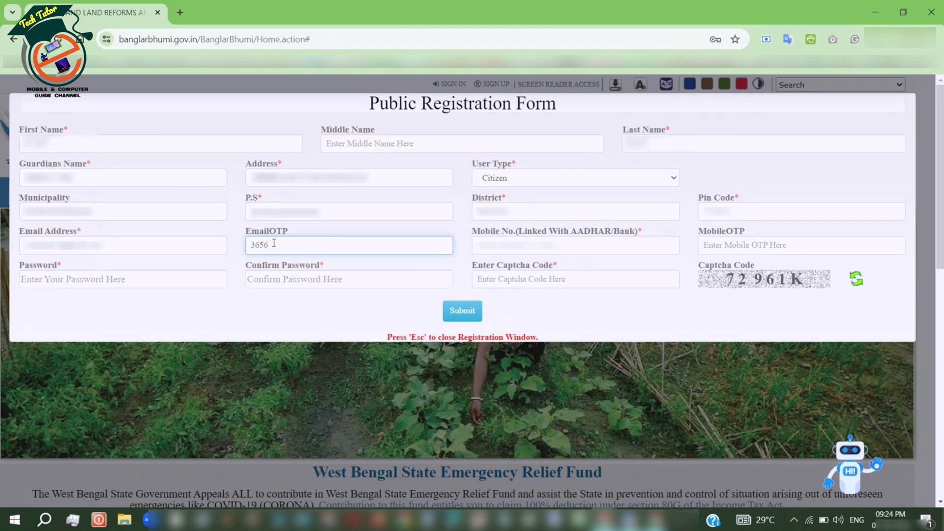
key("Tab")
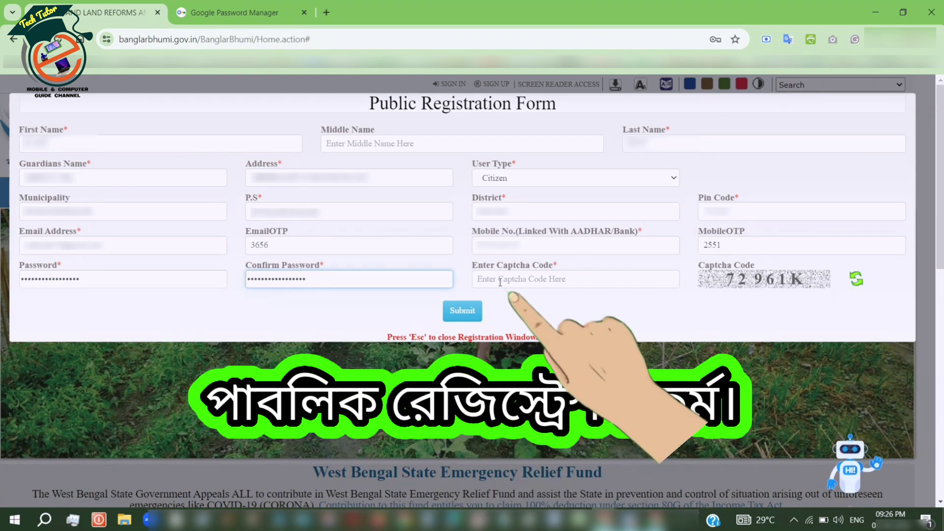
key("Tab")
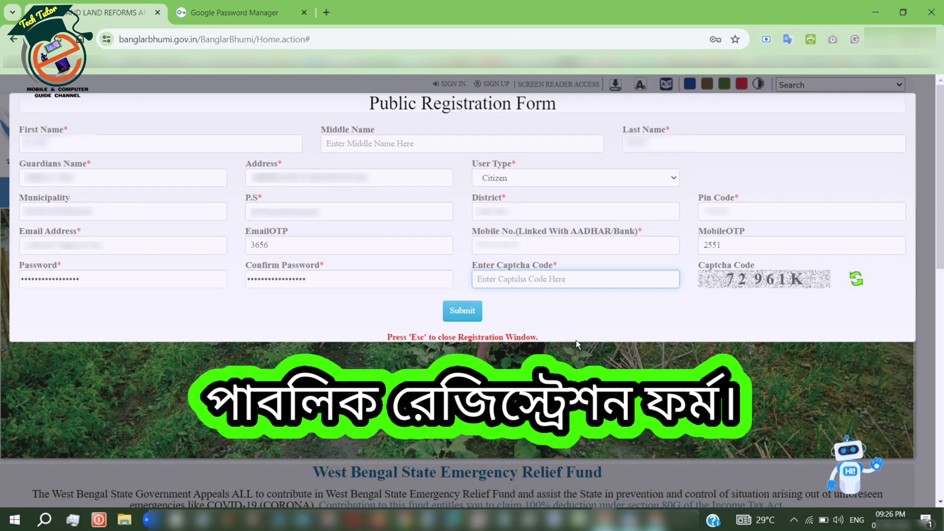
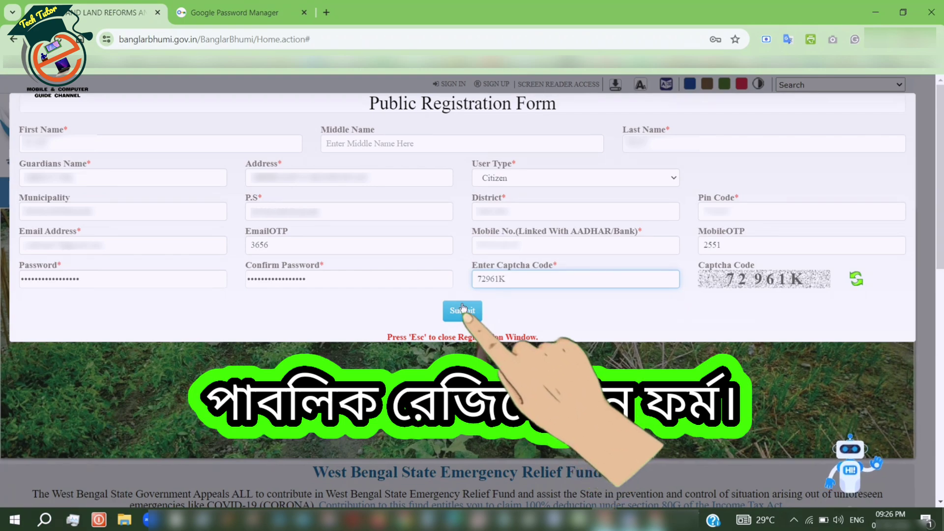
left_click(462, 310)
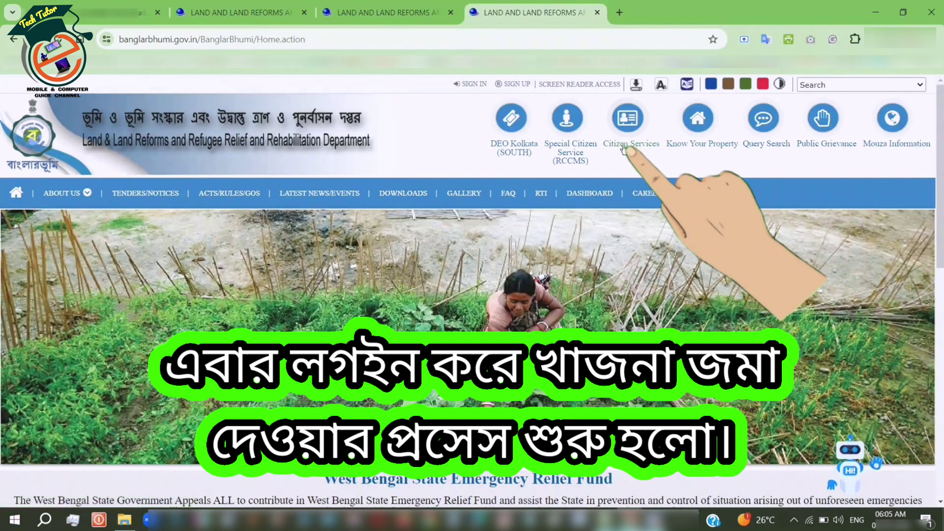
Step: Go to Citizen Services > Online Application > Land Revenue(Khajna) Application and log in with the captcha
left_click(623, 148)
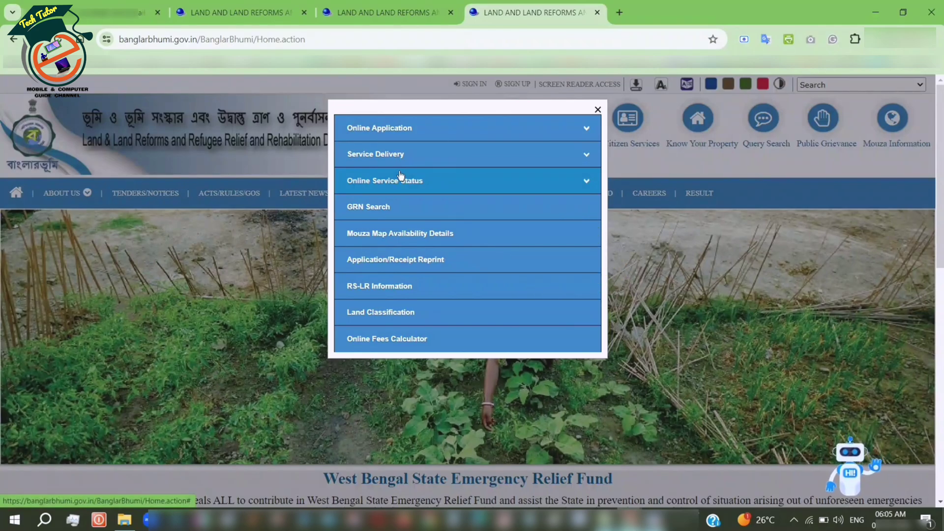
left_click(393, 128)
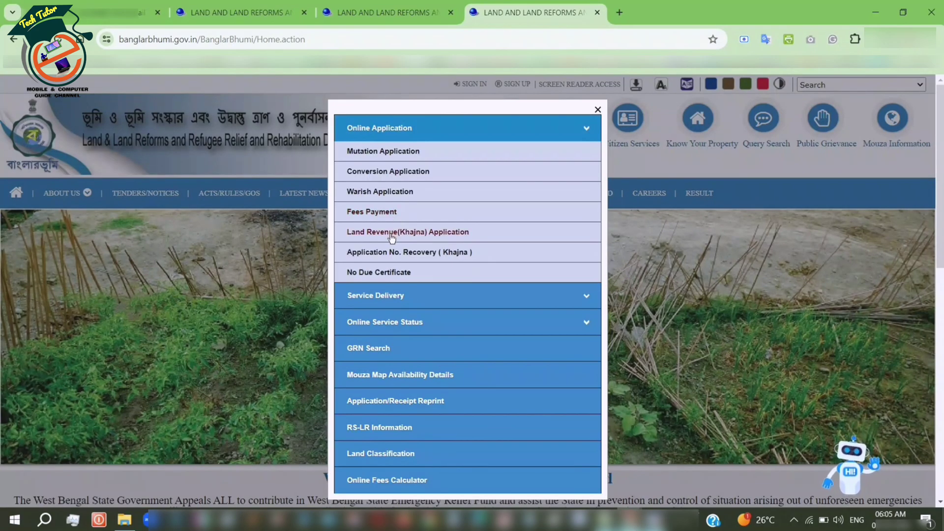
left_click(392, 235)
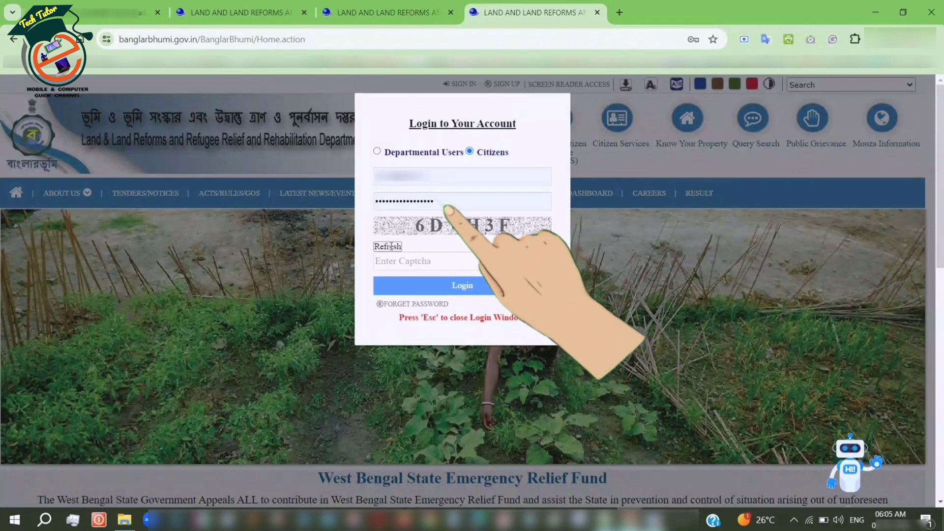
left_click(385, 266)
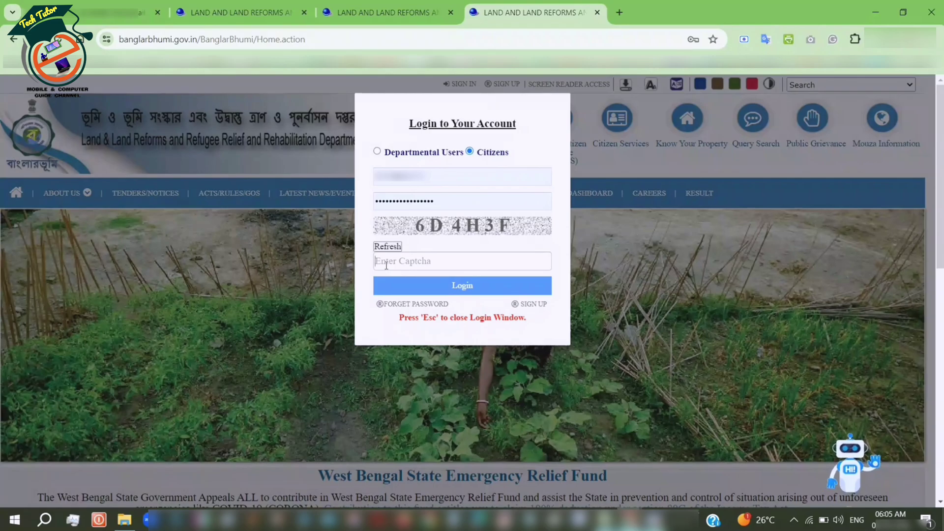
type("6D4H3F")
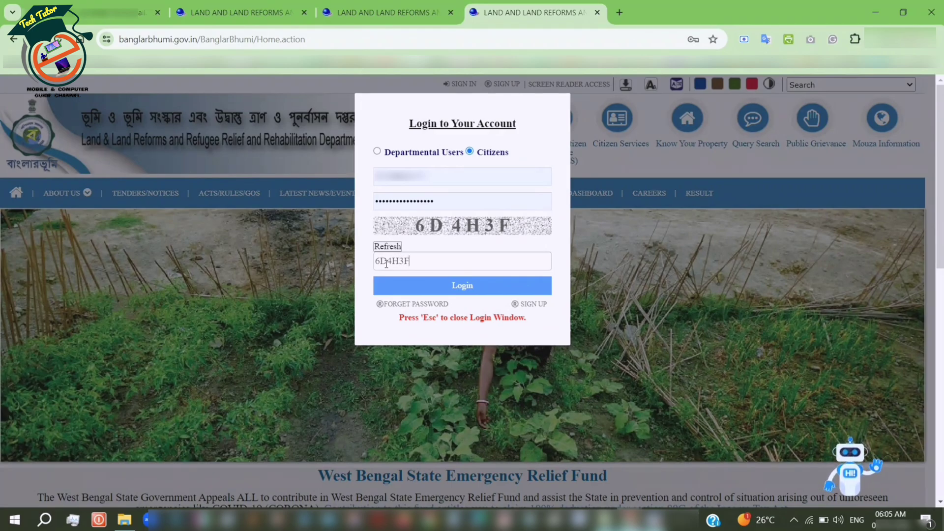
left_click(423, 290)
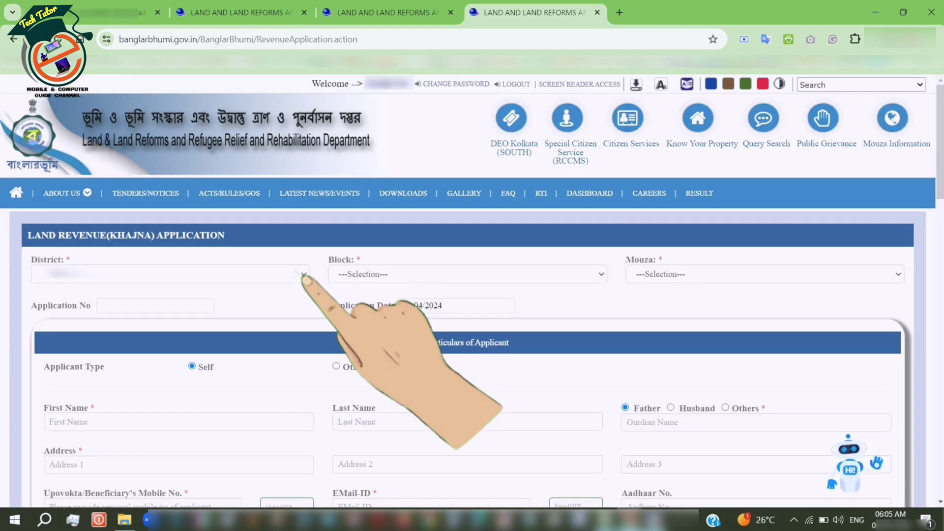
Step: Select the district, block and mouza for the Khajna application
left_click(300, 274)
left_click(199, 397)
left_click(423, 273)
left_click(423, 409)
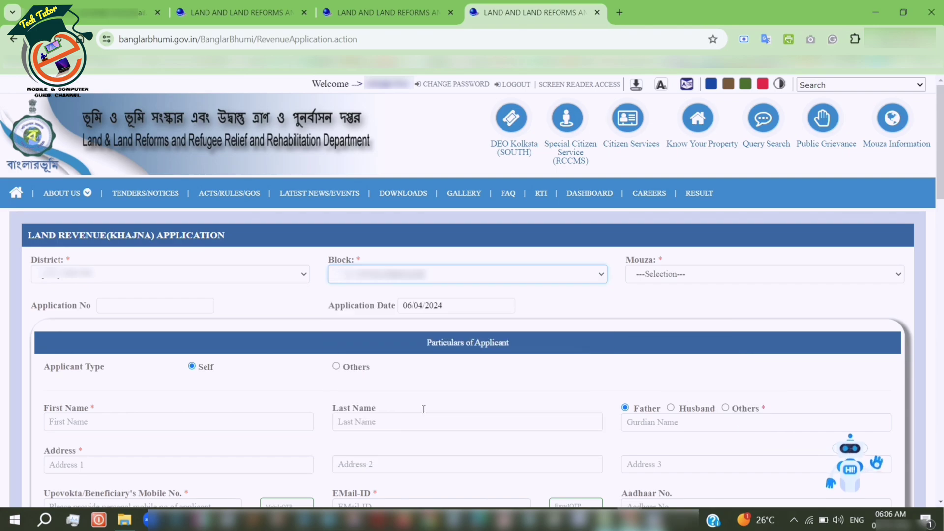
left_click(690, 279)
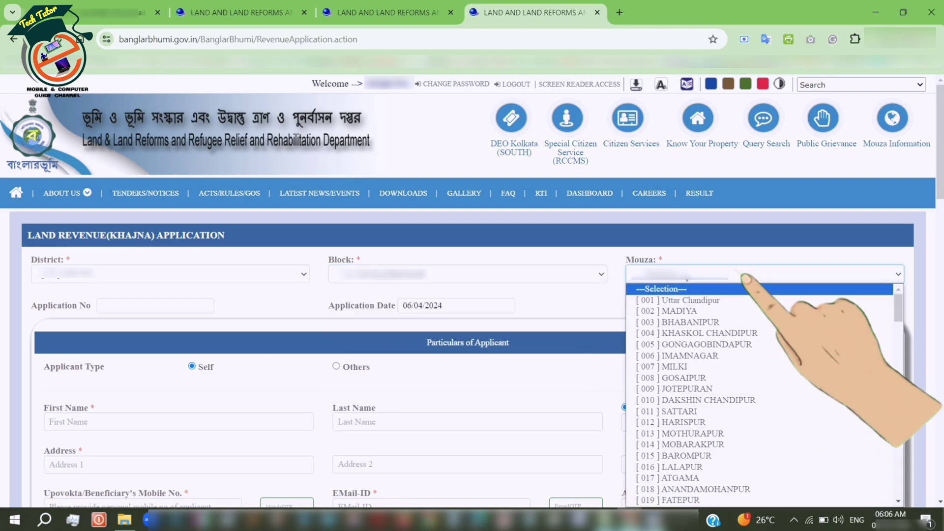
left_click(691, 356)
scroll(247, 261, "down", 3)
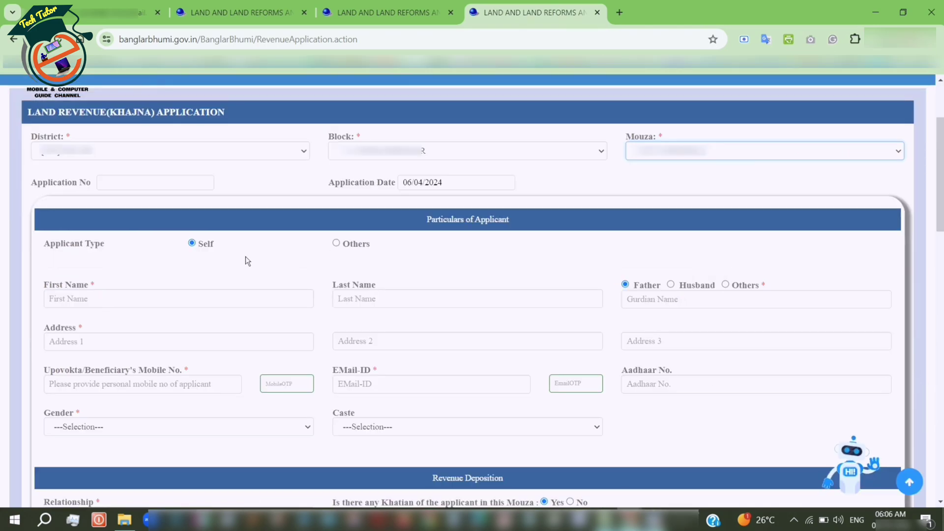
Step: Enter the applicant's name and street address, city and PIN code
left_click(147, 298)
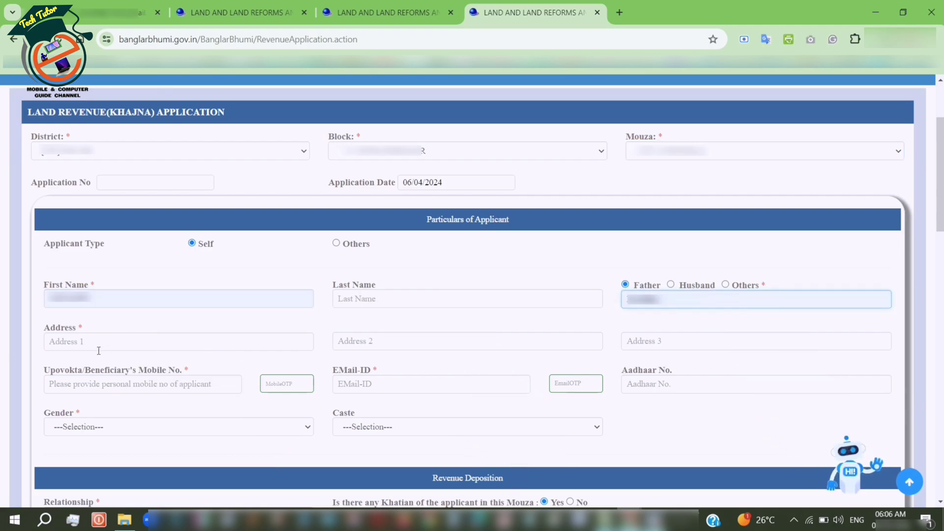
left_click(97, 350)
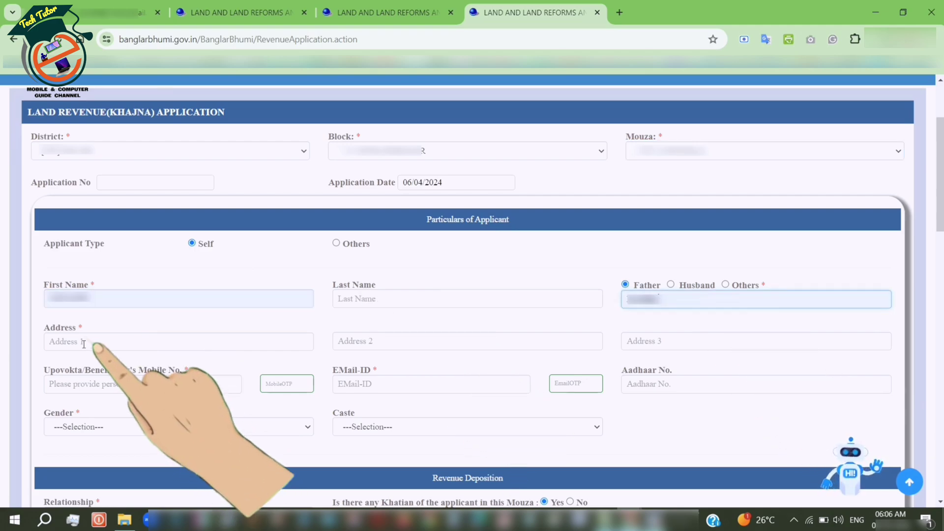
key("Tab")
type("KOLKATA")
key("Tab")
type("700005")
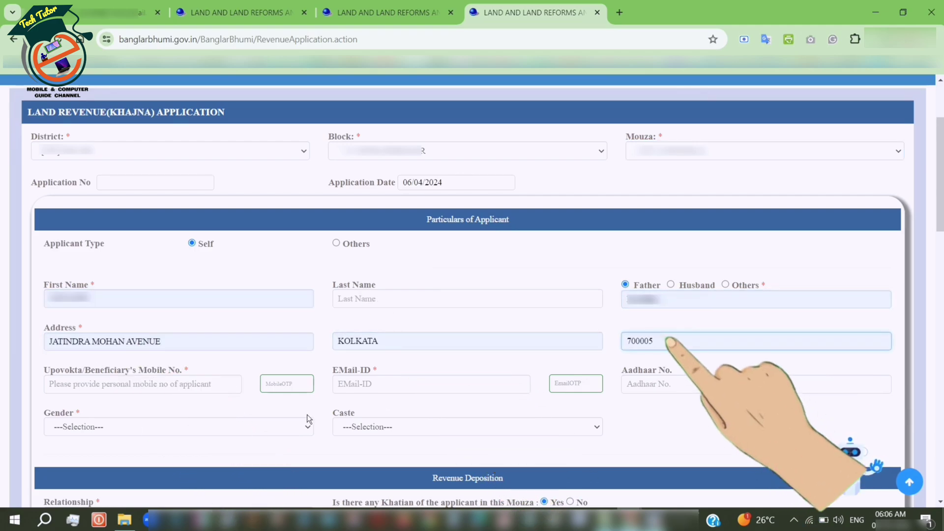
Step: Verify the mobile number and e-mail with their OTPs and set gender to MALE
left_click(118, 384)
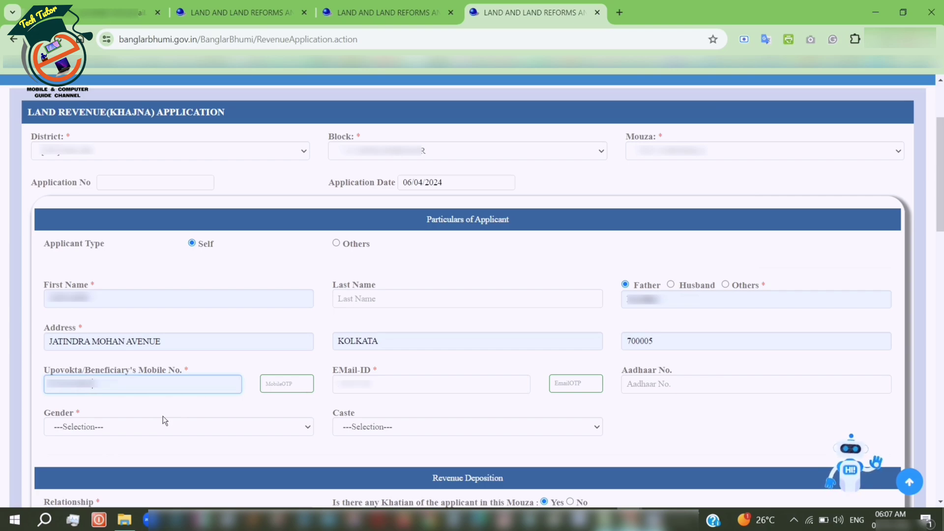
key("ctrl+1")
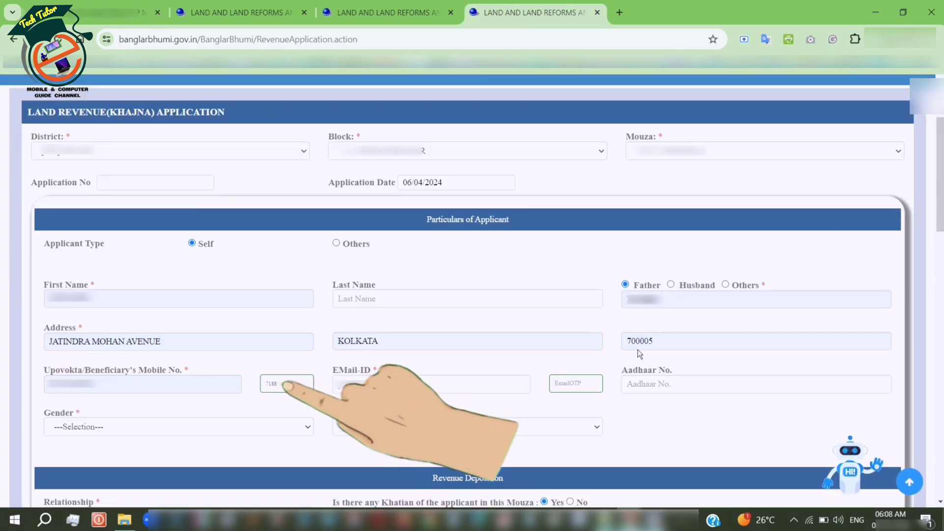
left_click(562, 390)
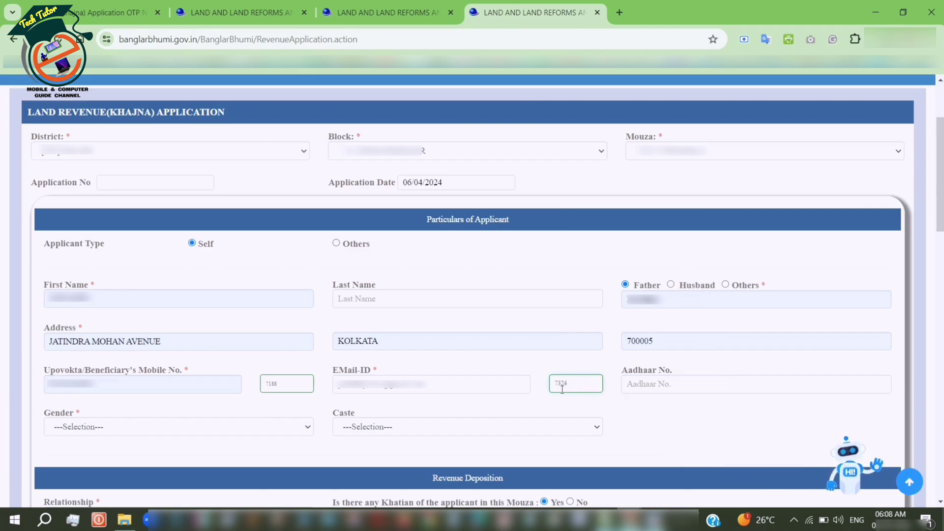
left_click(177, 426)
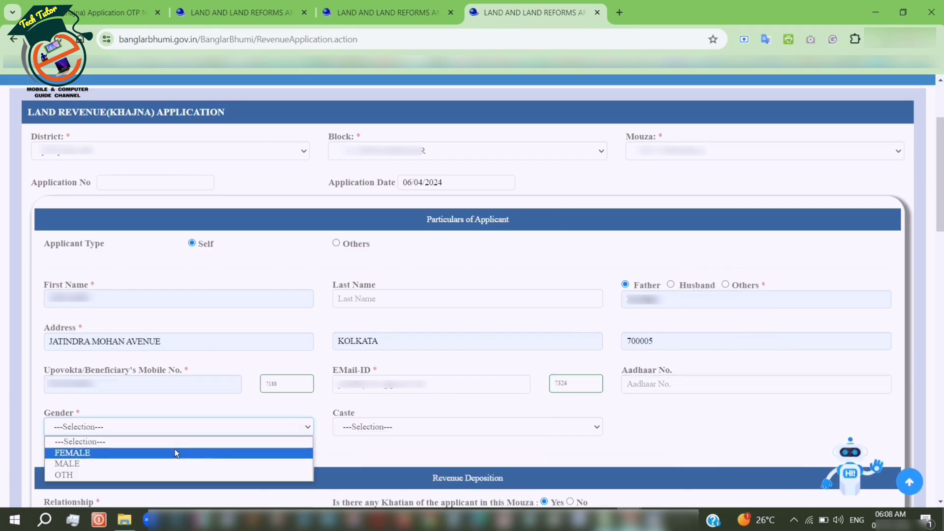
left_click(148, 467)
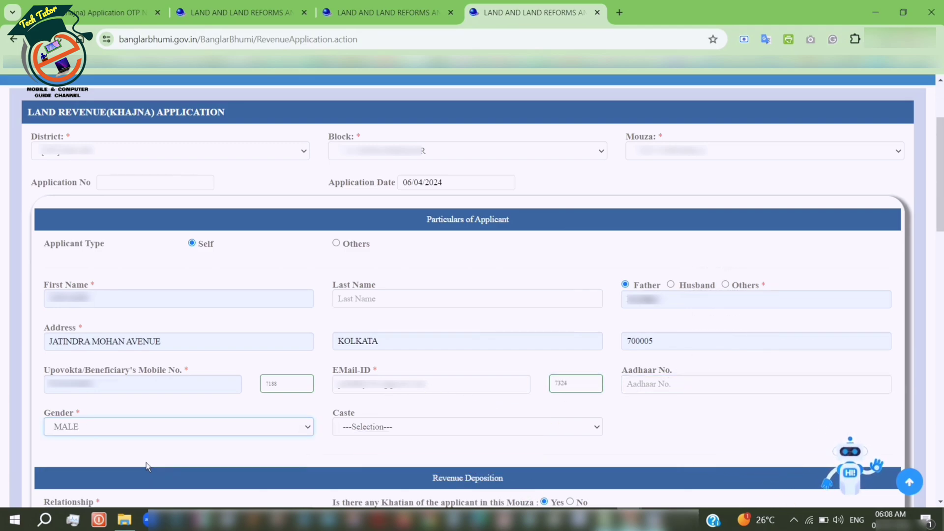
left_click(390, 426)
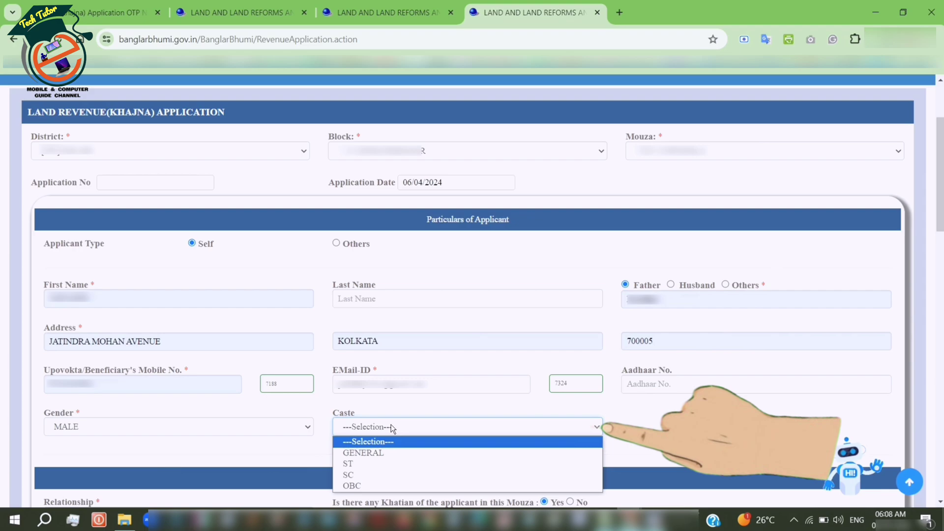
Step: Set caste GENERAL, relationship Self, and look up and confirm Khatian number 3601
left_click(375, 453)
scroll(164, 341, "down", 5)
left_click(86, 271)
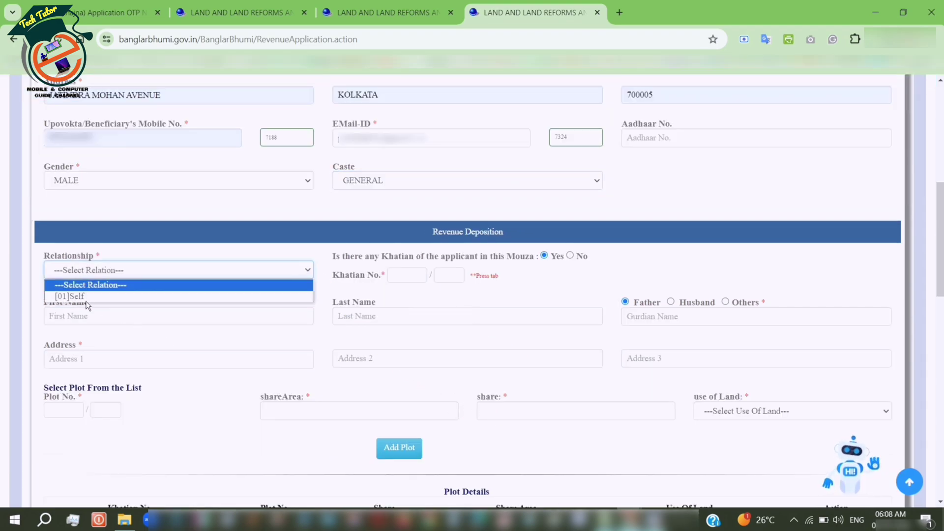
left_click(86, 299)
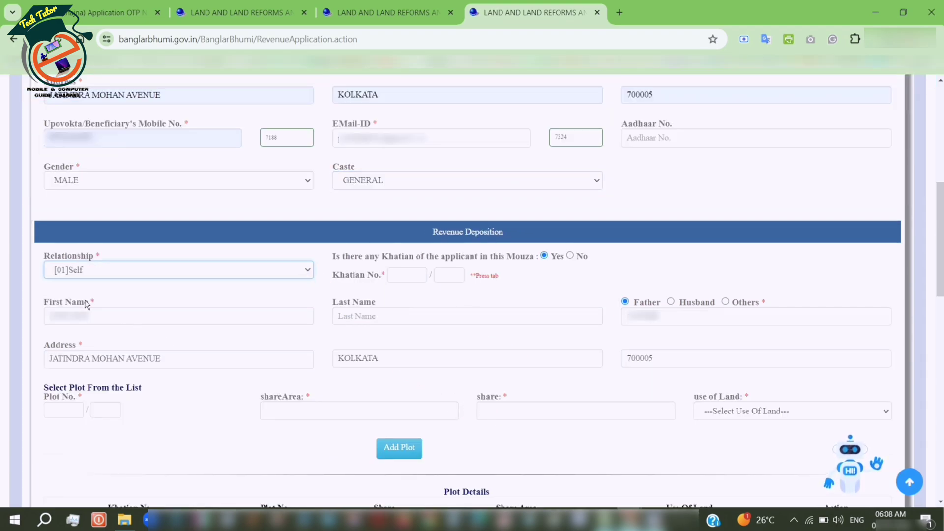
key("Tab")
key("Tab")
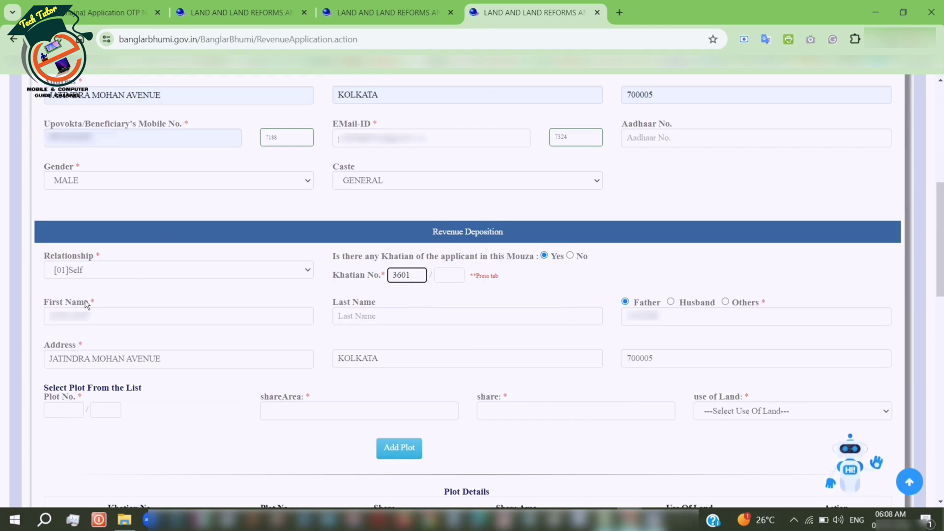
key("Tab")
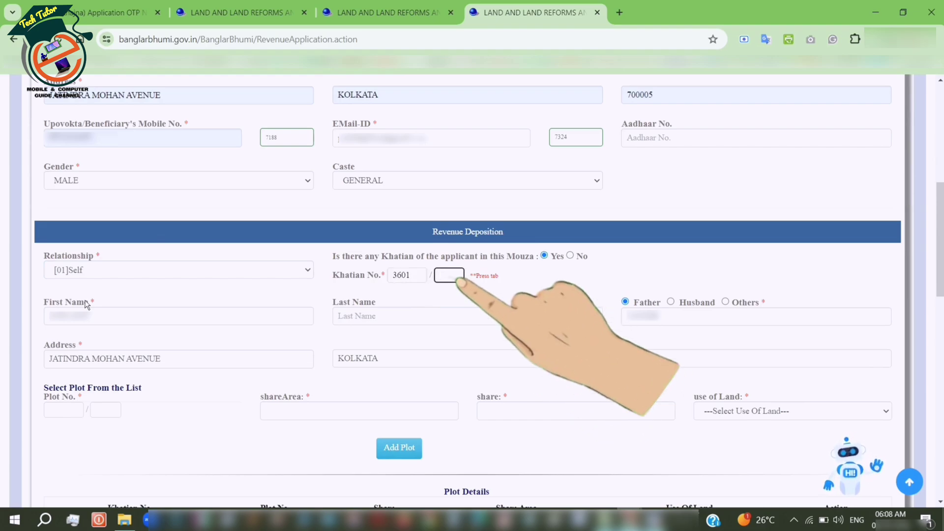
key("Tab")
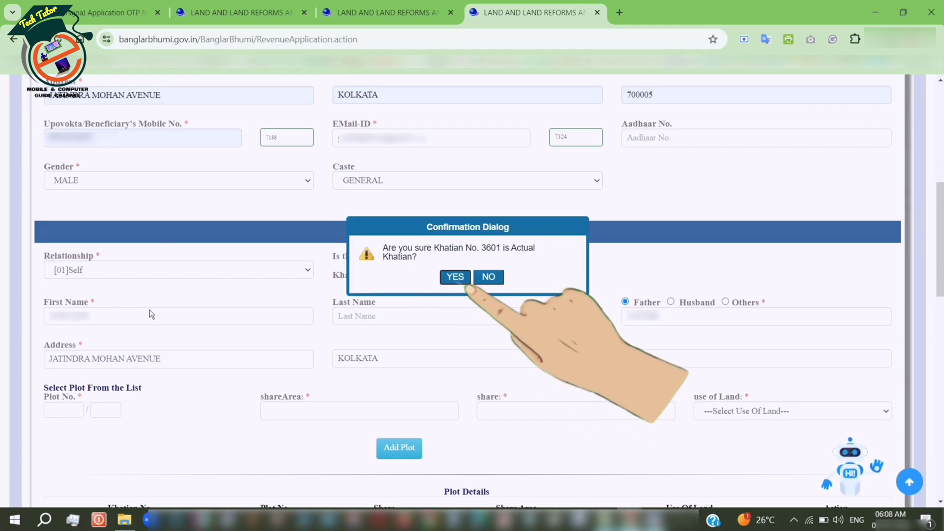
left_click(454, 277)
scroll(307, 374, "down", 5)
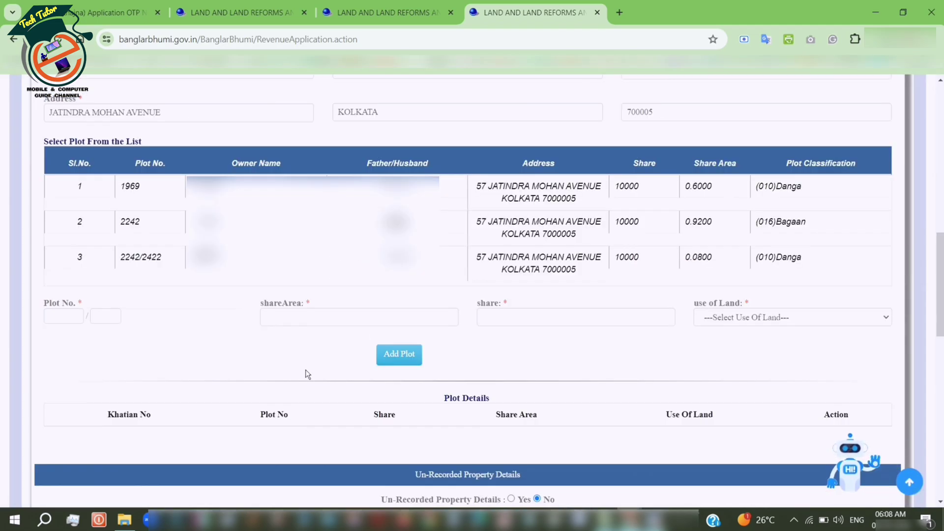
Step: Add plots 1969 and 2242 as [R03]Bastu land to the plot details
left_click(143, 190)
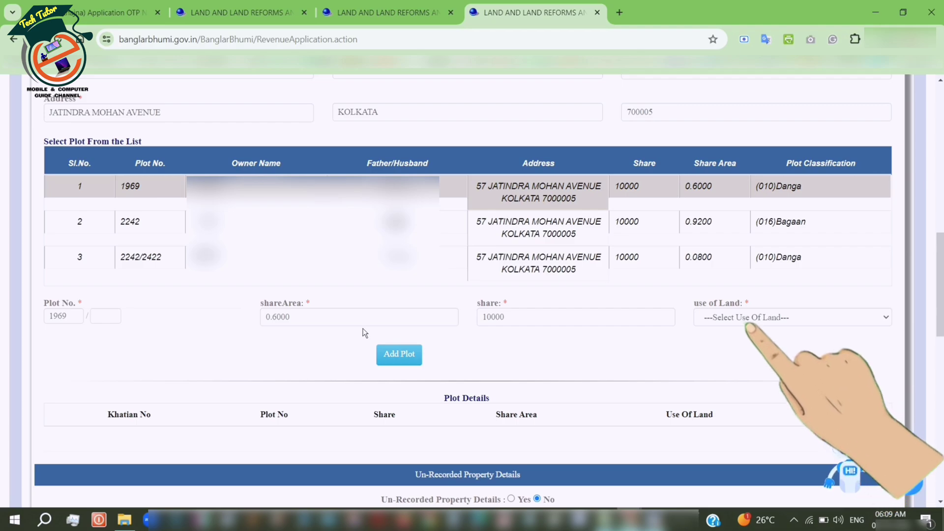
left_click(734, 318)
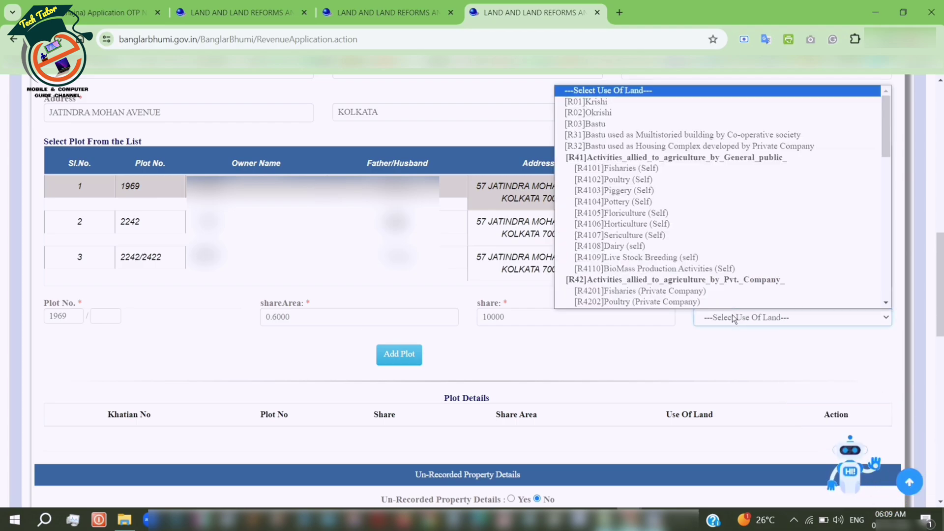
scroll(639, 190, "down", 1)
left_click(600, 106)
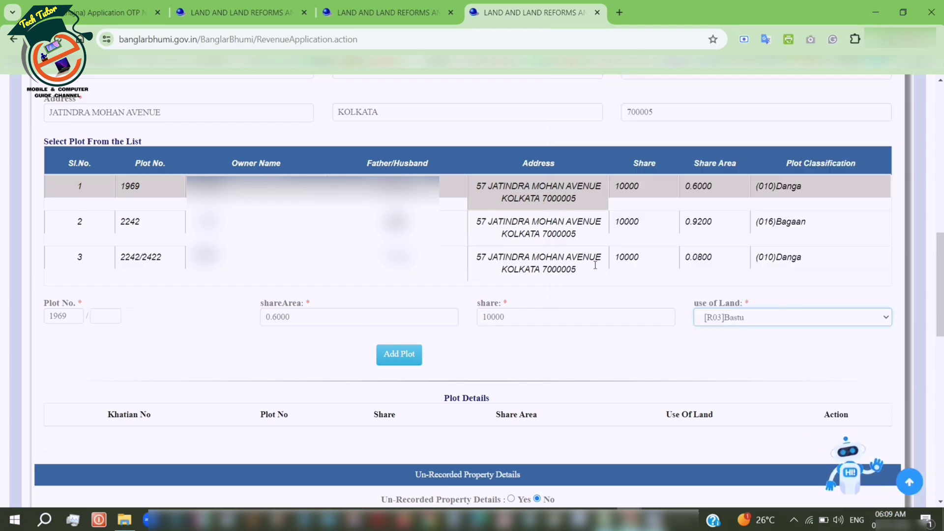
left_click(393, 360)
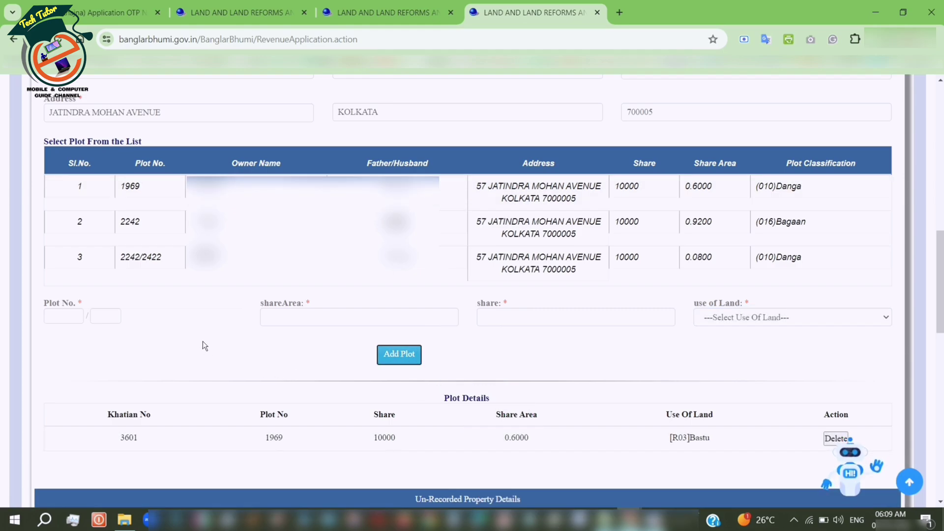
left_click(143, 225)
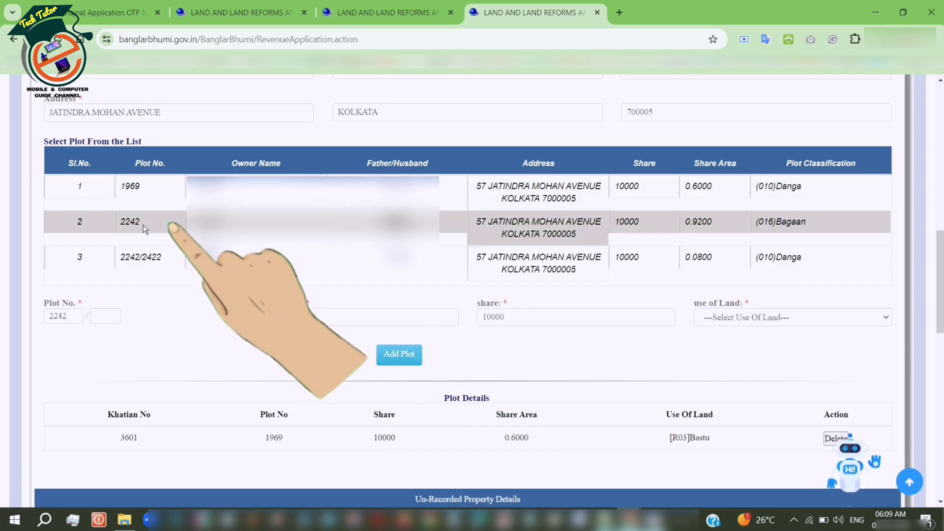
left_click(727, 319)
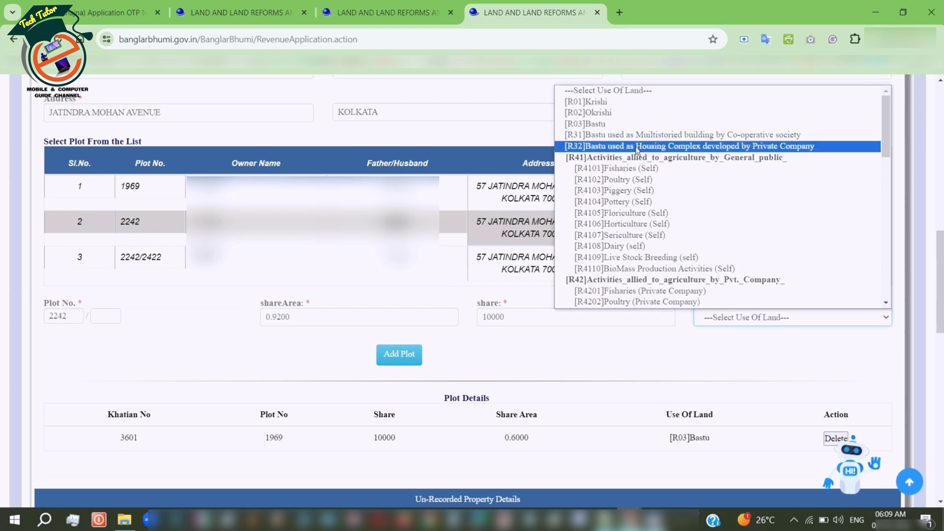
left_click(597, 125)
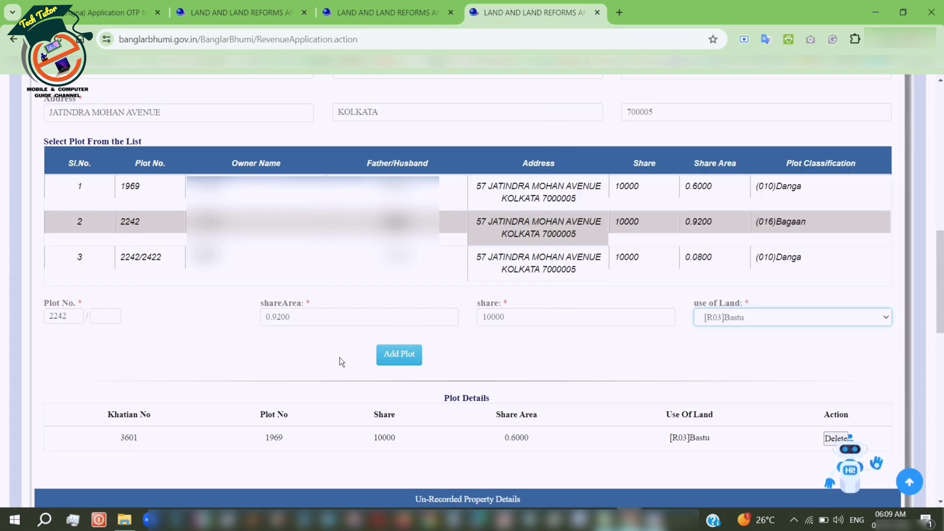
left_click(393, 363)
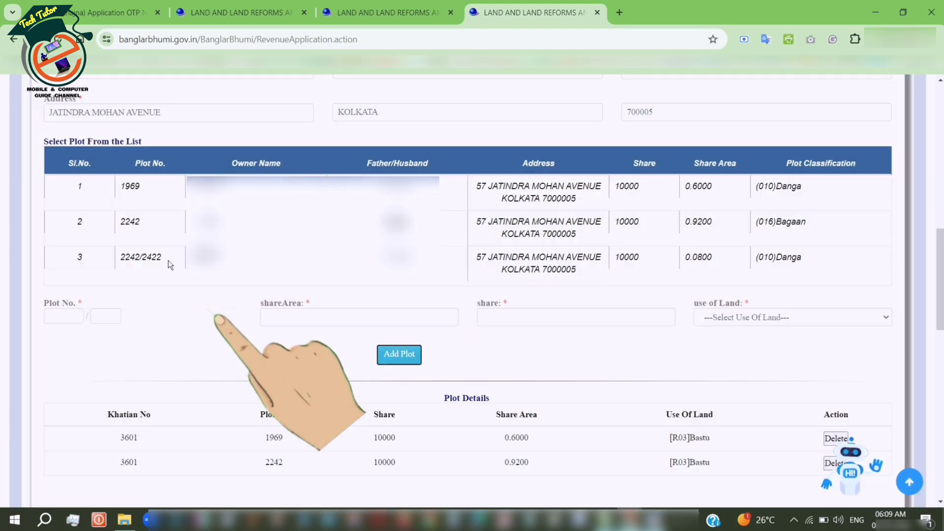
Step: Add plot 2242/2422 as [R03]Bastu and carry the plots into the family member table
left_click(168, 261)
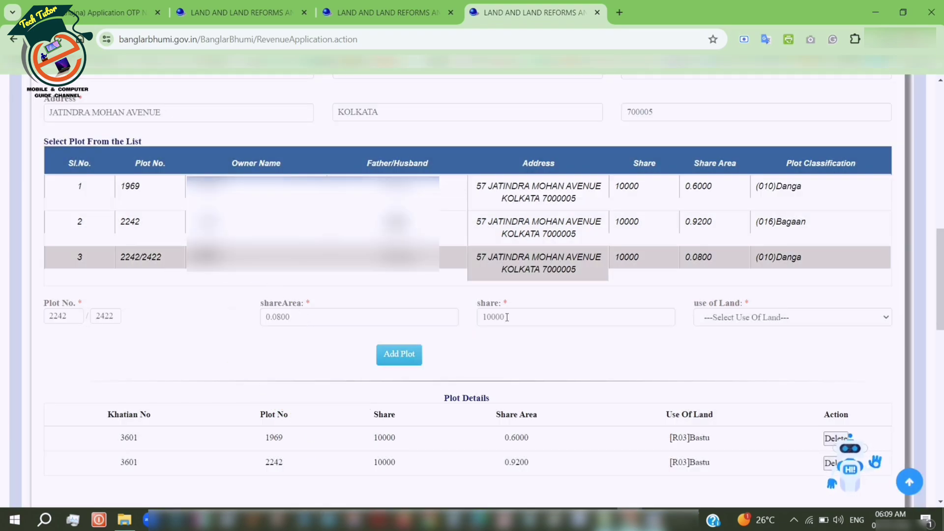
left_click(715, 320)
scroll(654, 170, "down", 1)
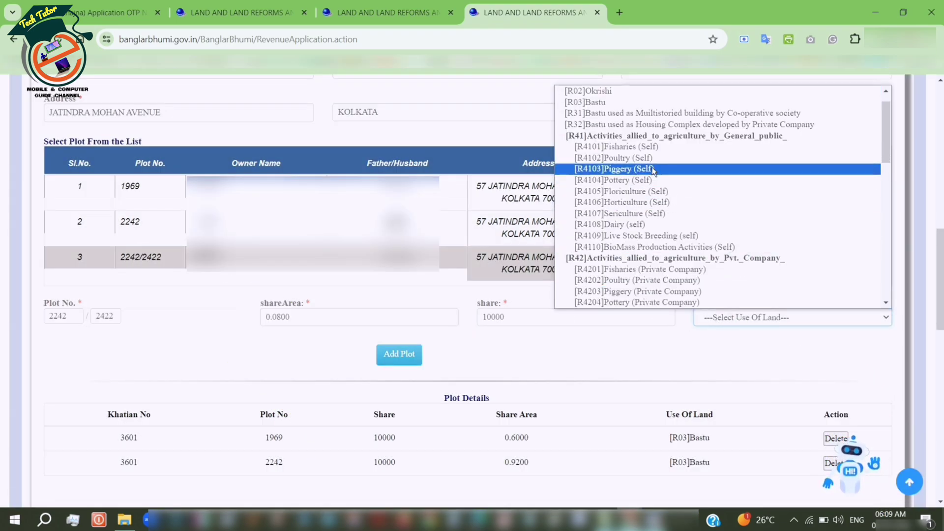
left_click(597, 103)
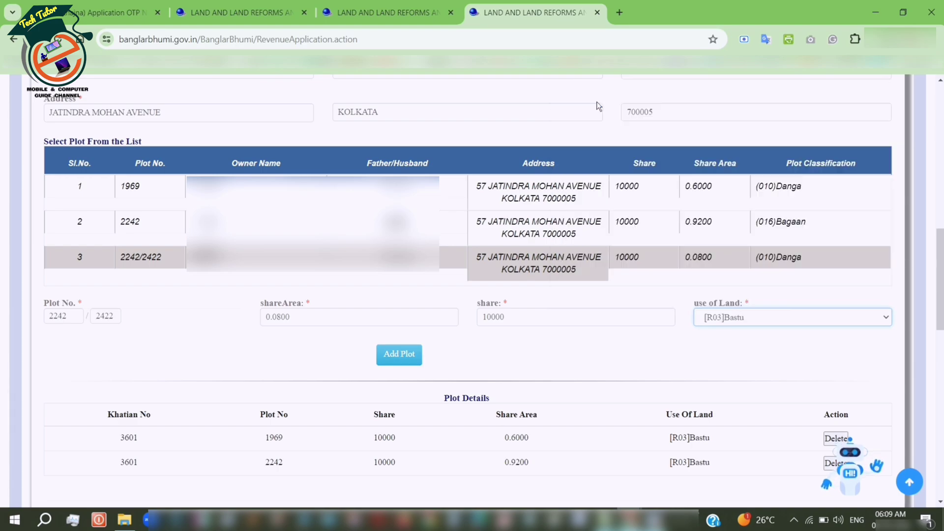
left_click(400, 355)
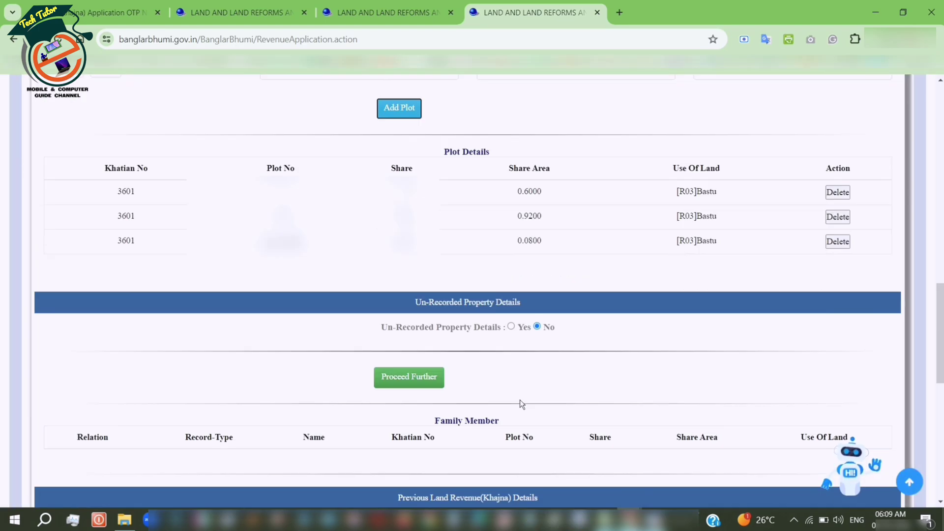
left_click(425, 383)
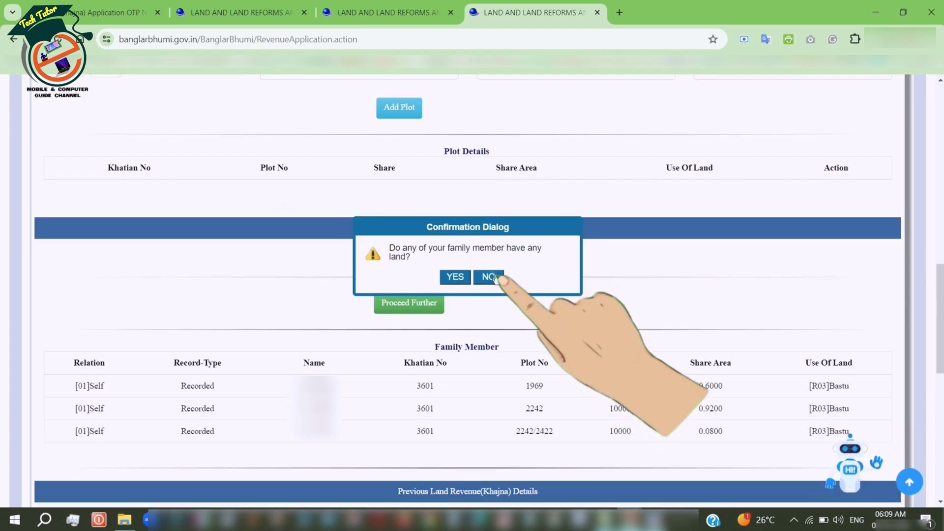
Step: Decline family land, set last revenue paid up to 1429 and enter the receipt number
left_click(495, 278)
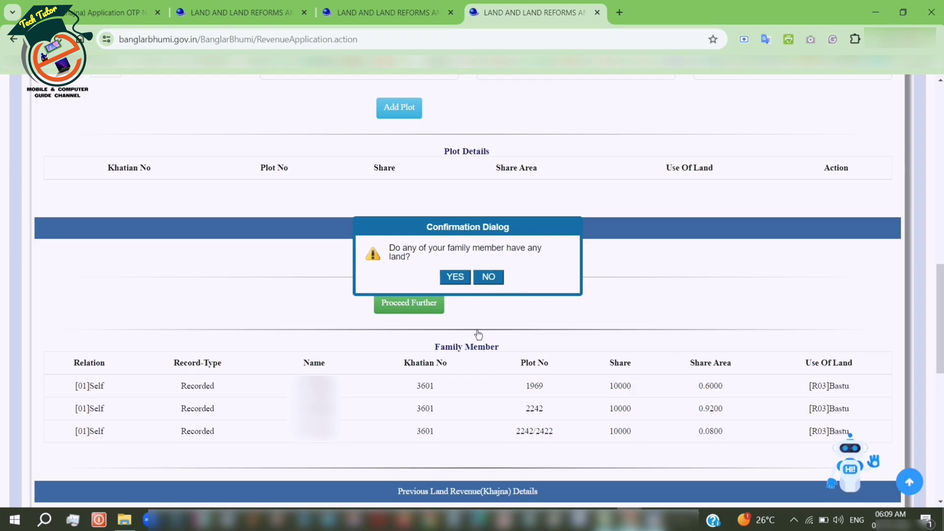
scroll(477, 329, "down", 5)
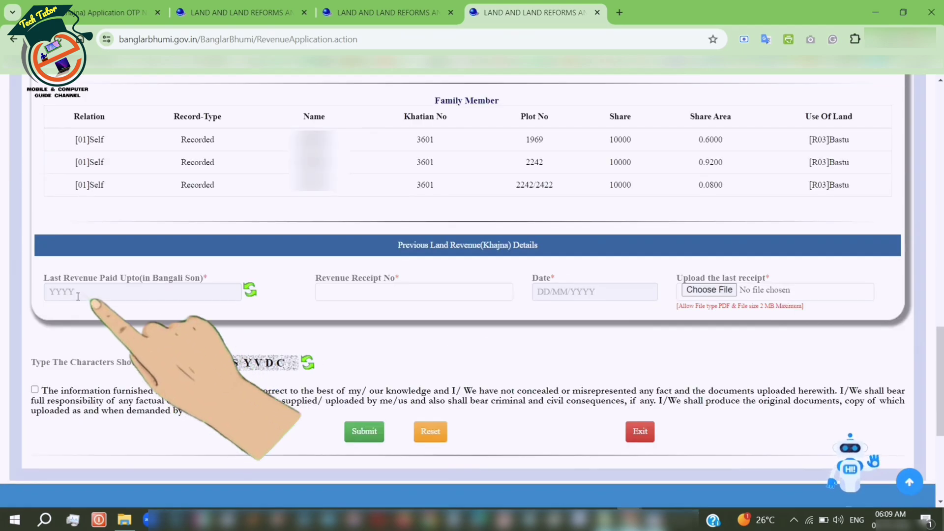
left_click(98, 284)
left_click(133, 256)
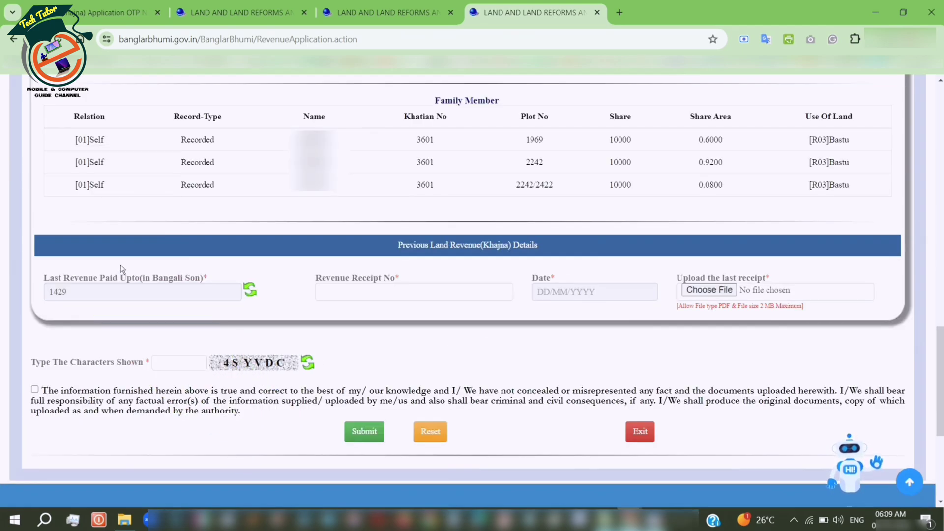
left_click(417, 295)
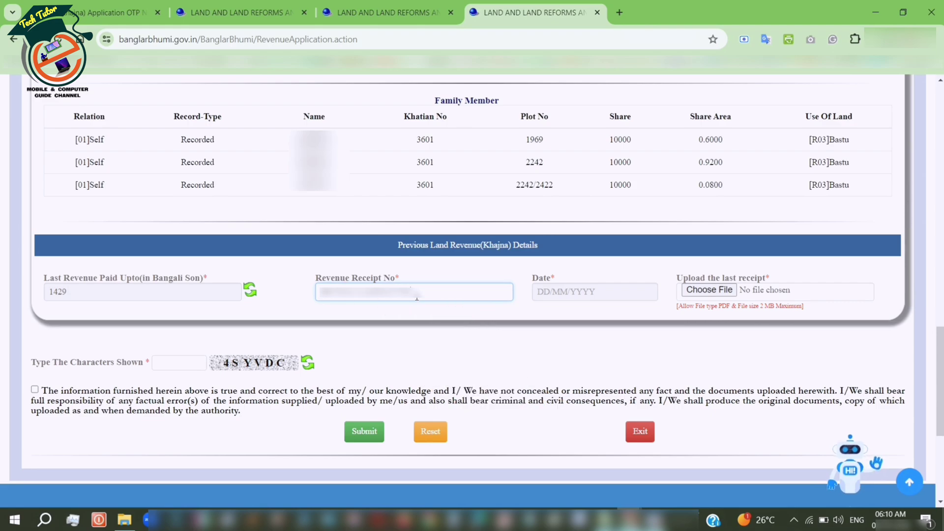
Step: Set the revenue receipt date to 06/12/2022 in the date picker
left_click(547, 292)
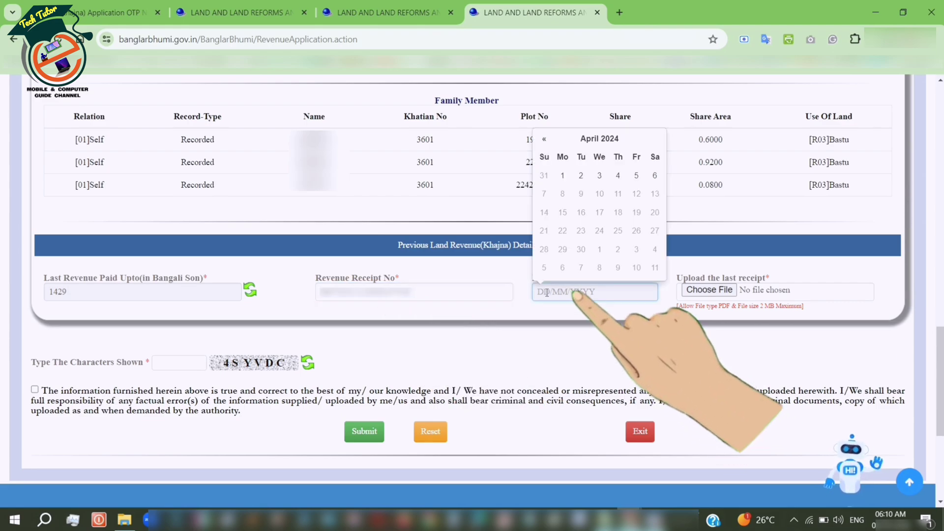
left_click(606, 141)
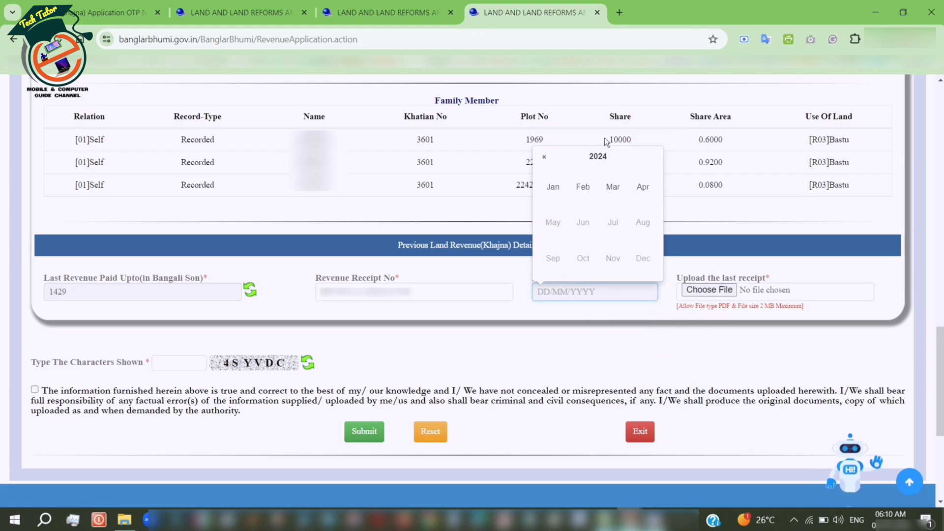
left_click(544, 157)
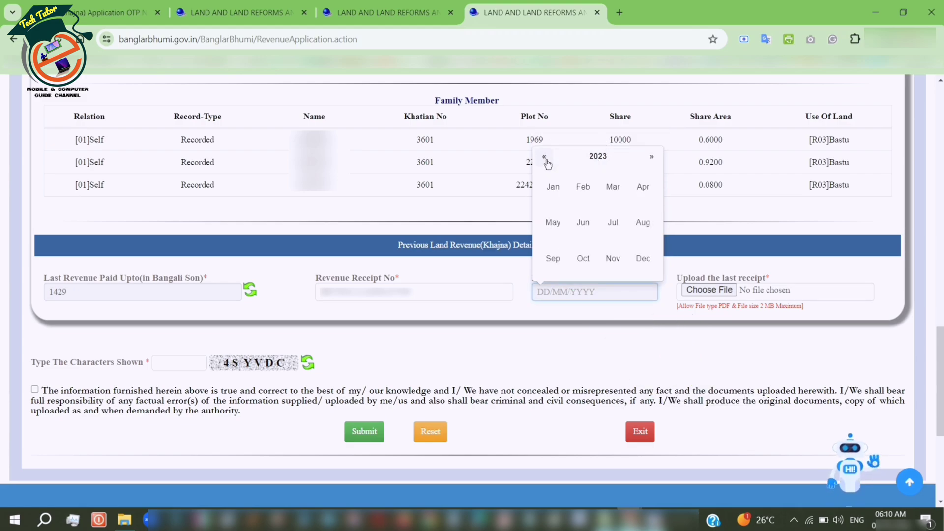
left_click(599, 156)
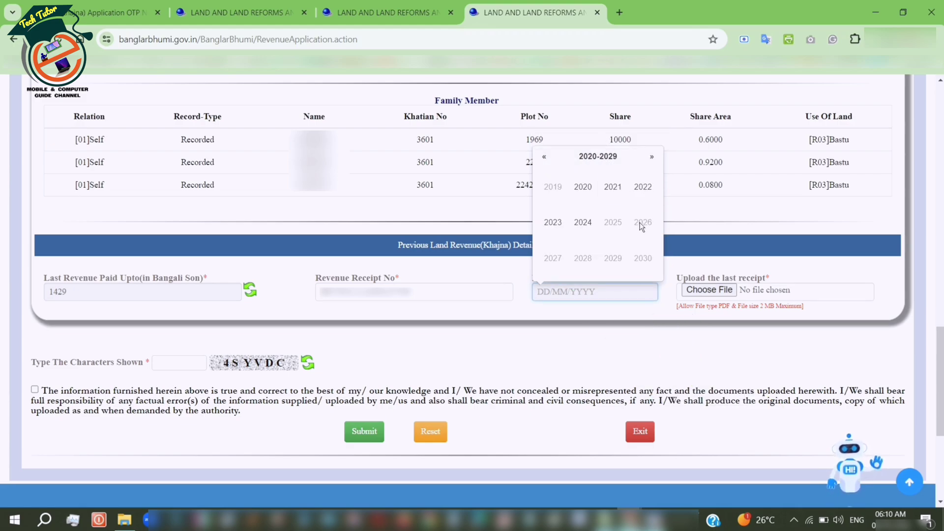
left_click(644, 189)
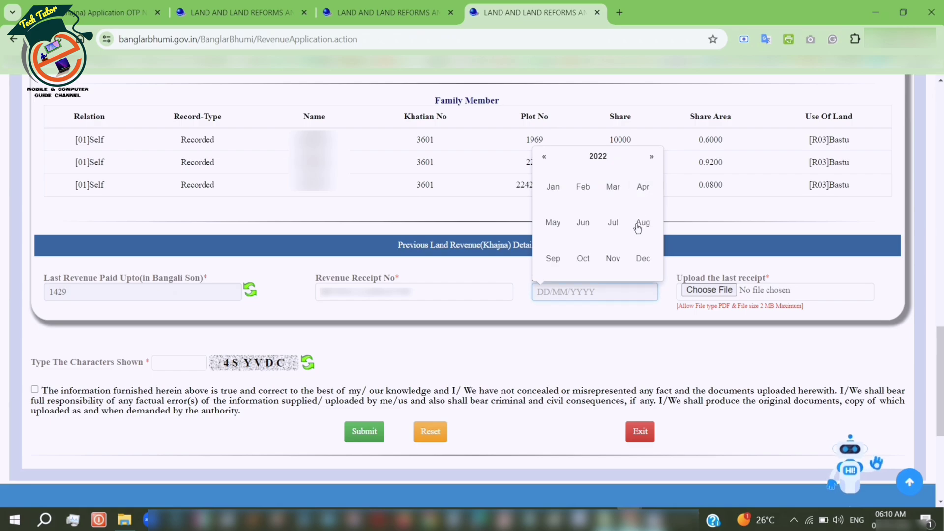
left_click(643, 256)
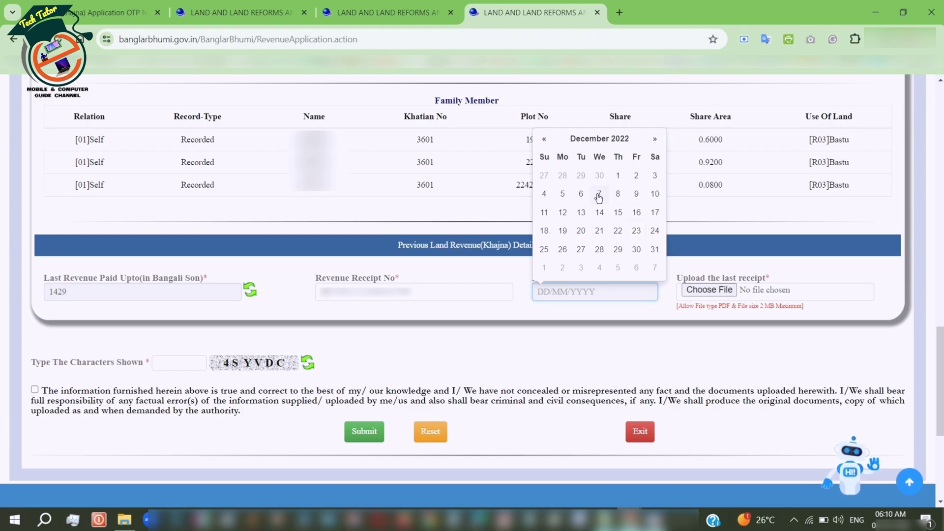
left_click(581, 194)
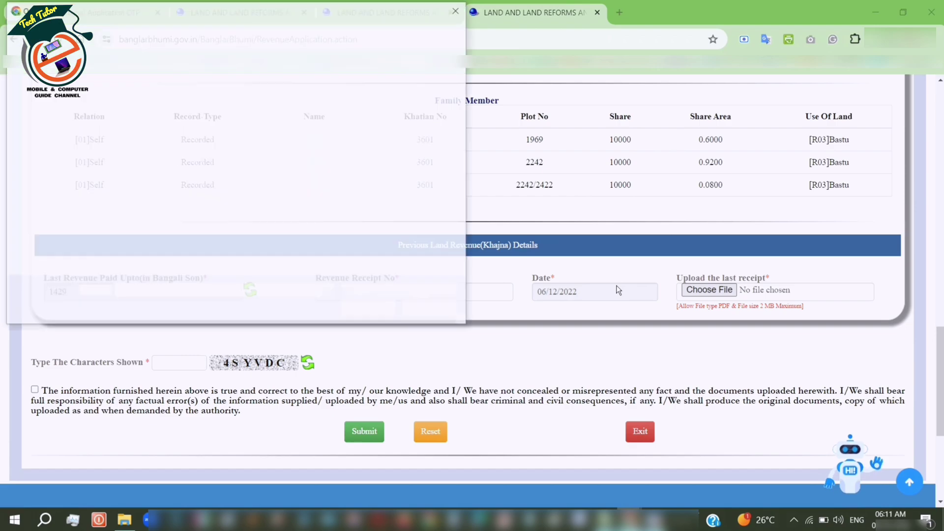
Step: Attach RevenueReceiptPdf.pdf, enter the captcha and accept the declaration
left_click(371, 143)
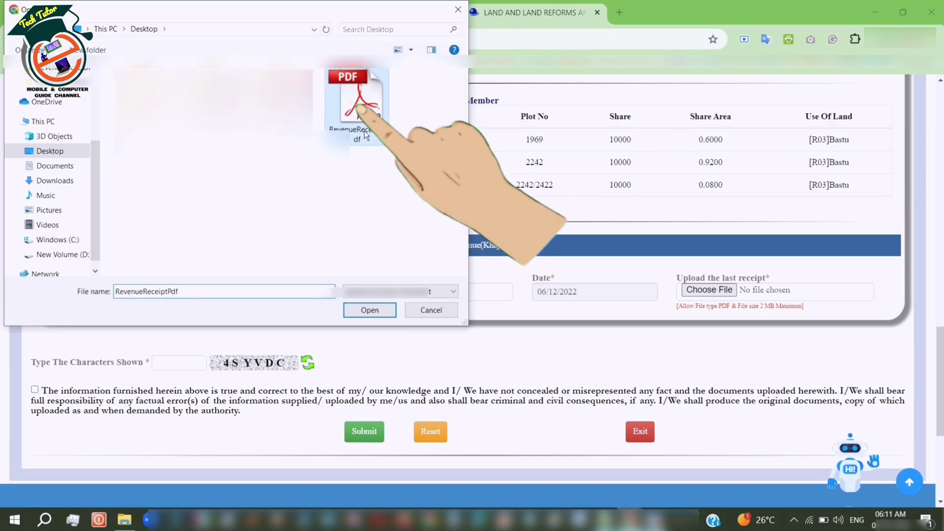
left_click(358, 312)
left_click(164, 362)
type("4S")
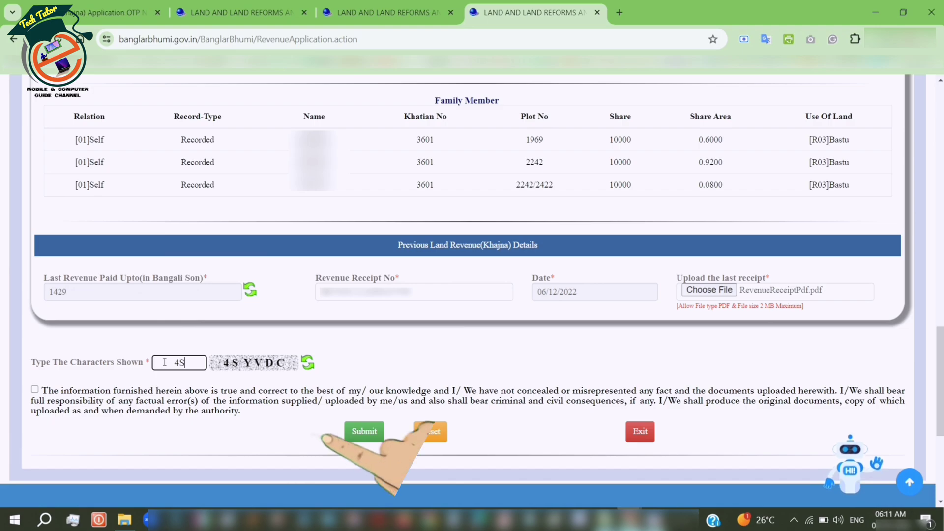
type("Y")
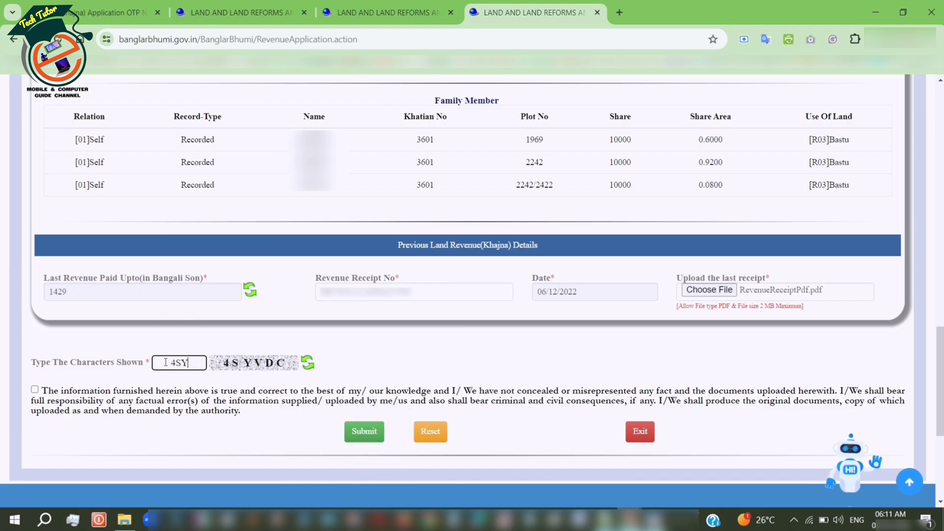
type("VDC")
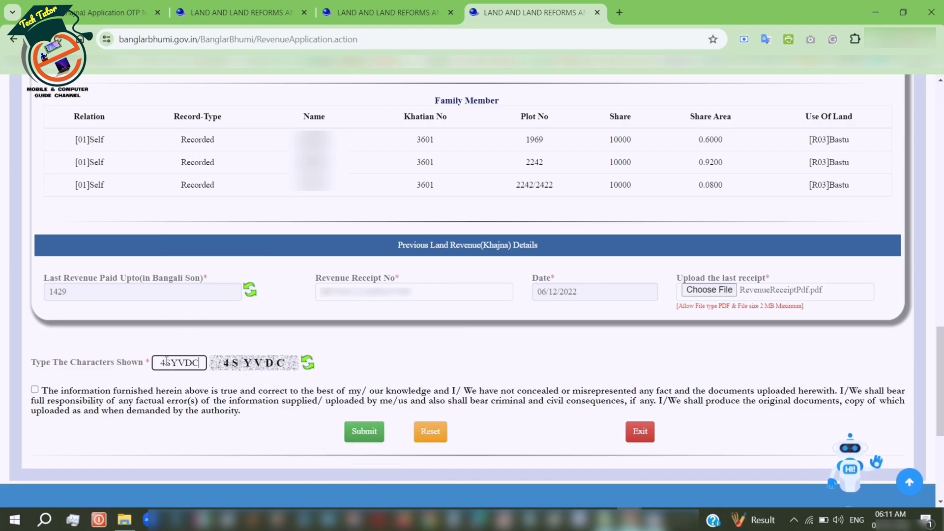
left_click(35, 390)
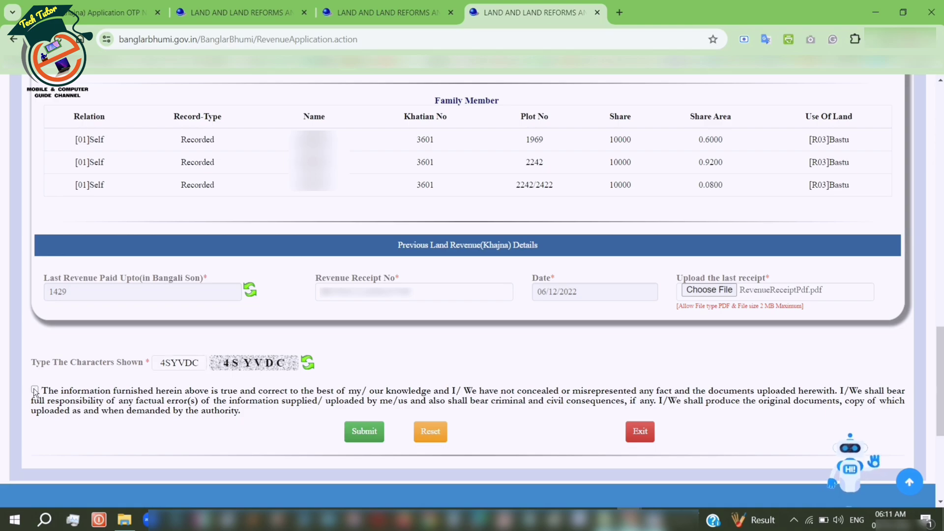
Step: Submit the application, confirming that previous Khajna payment details exist
left_click(35, 390)
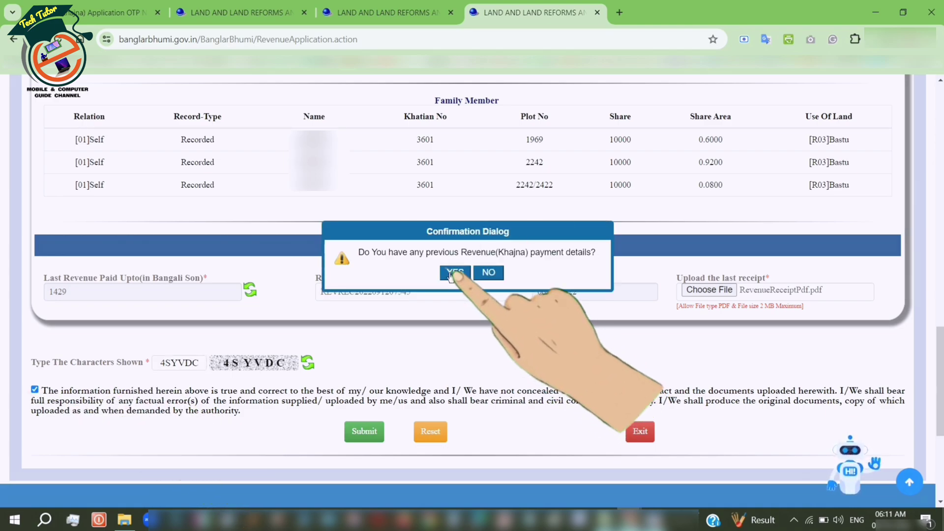
key("Return")
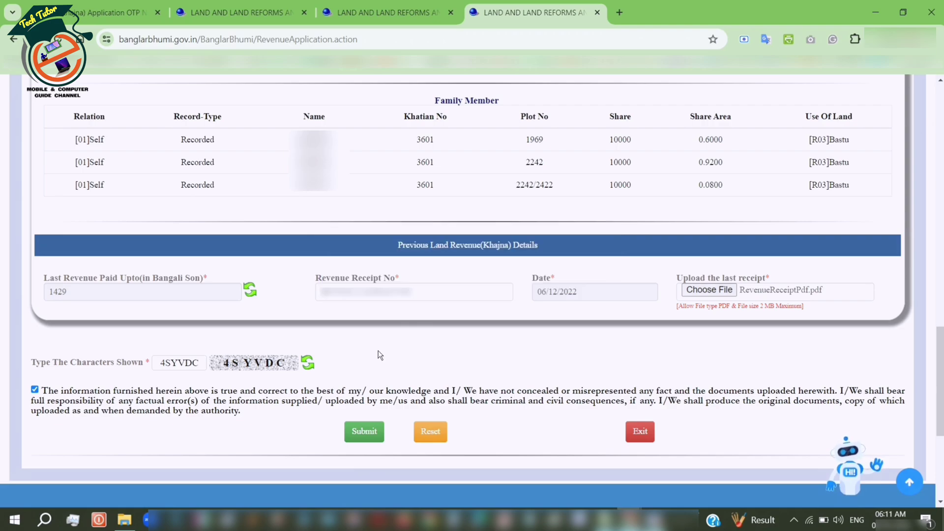
left_click(364, 432)
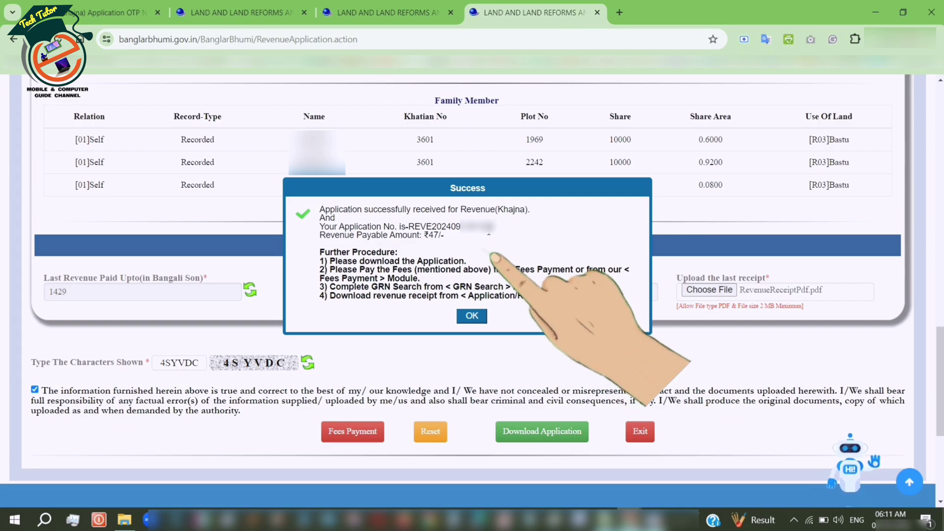
Step: Select the new application number to note it and close the Success dialog
double_click(412, 227)
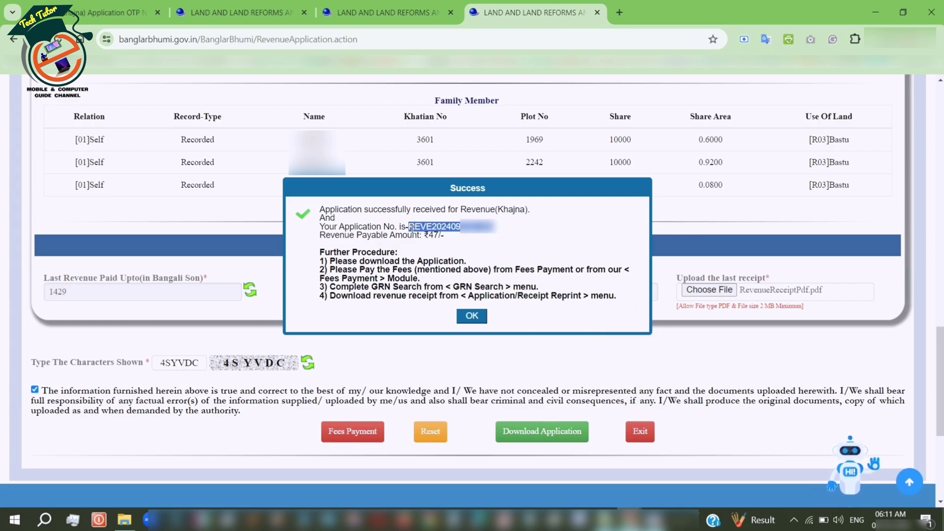
left_click(473, 317)
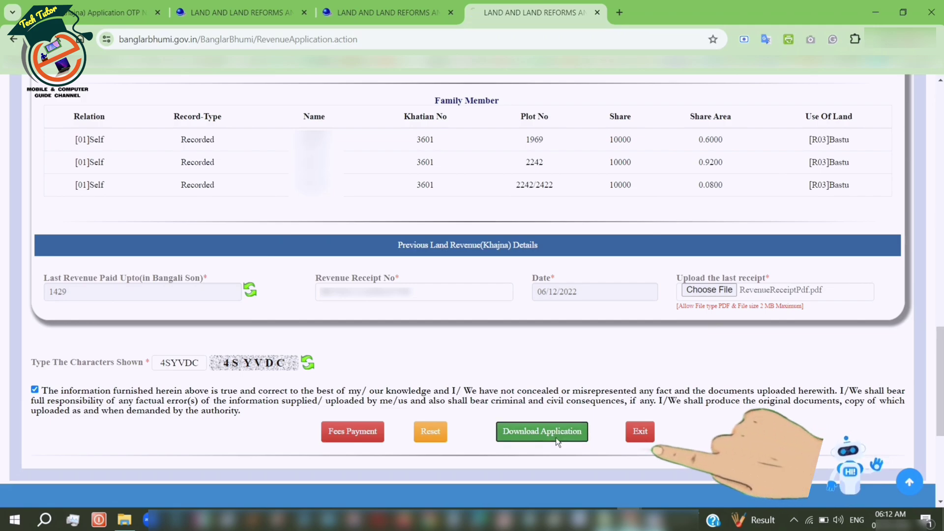
Step: Bring up the ₹47 Khajna fee due for the application after entering the captcha
left_click(362, 432)
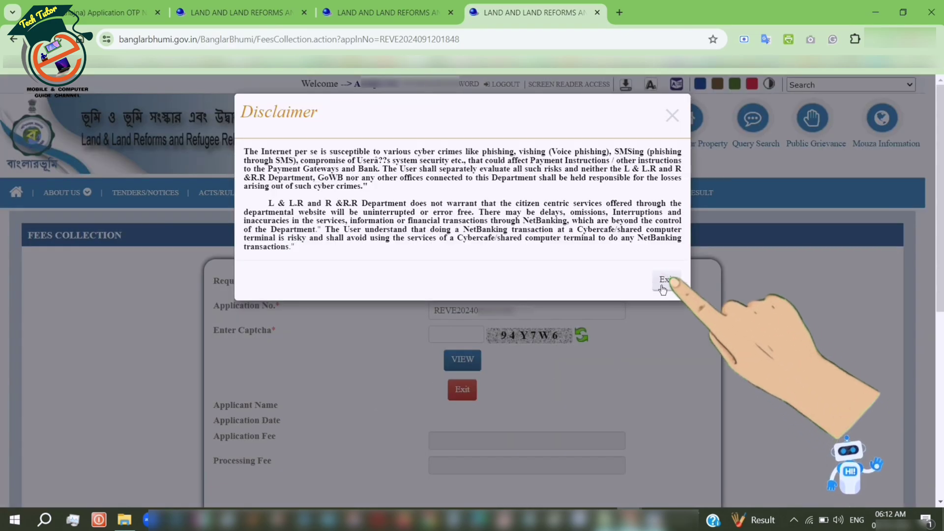
left_click(663, 280)
left_click(451, 336)
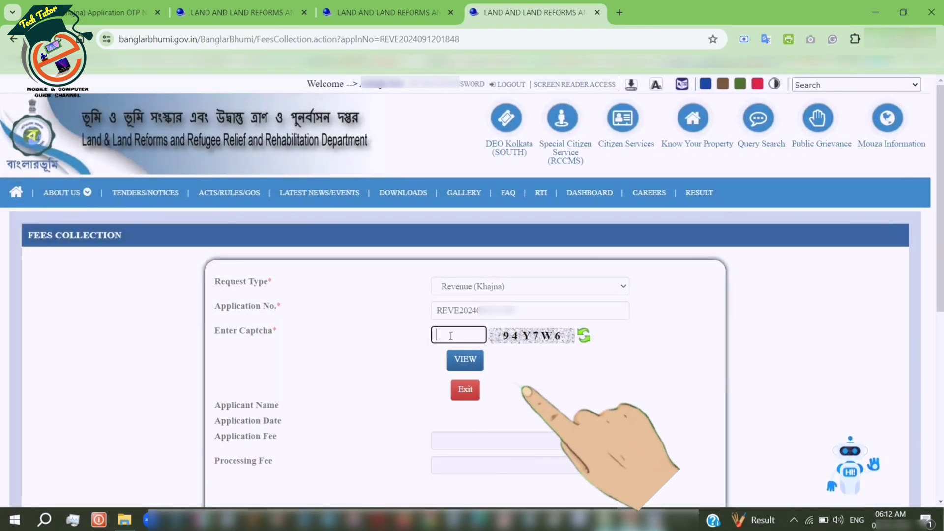
type("94Y7W6")
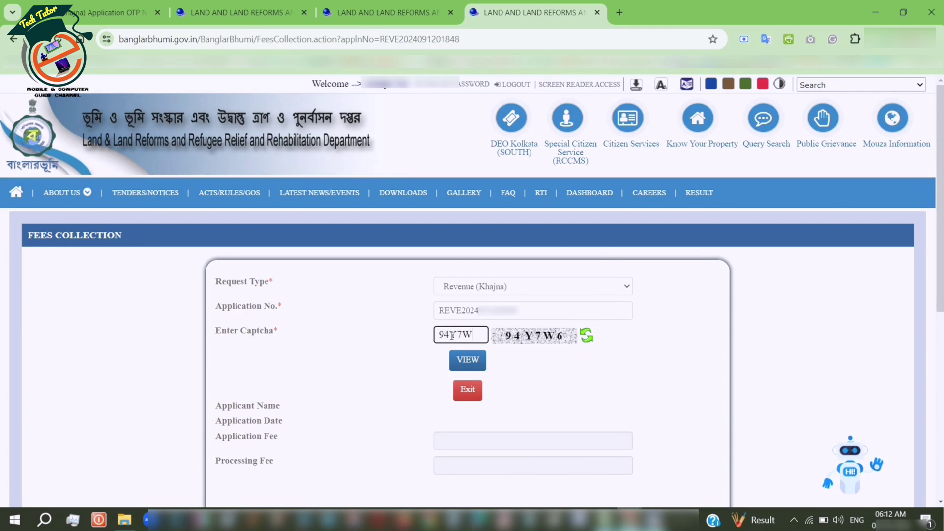
left_click(468, 361)
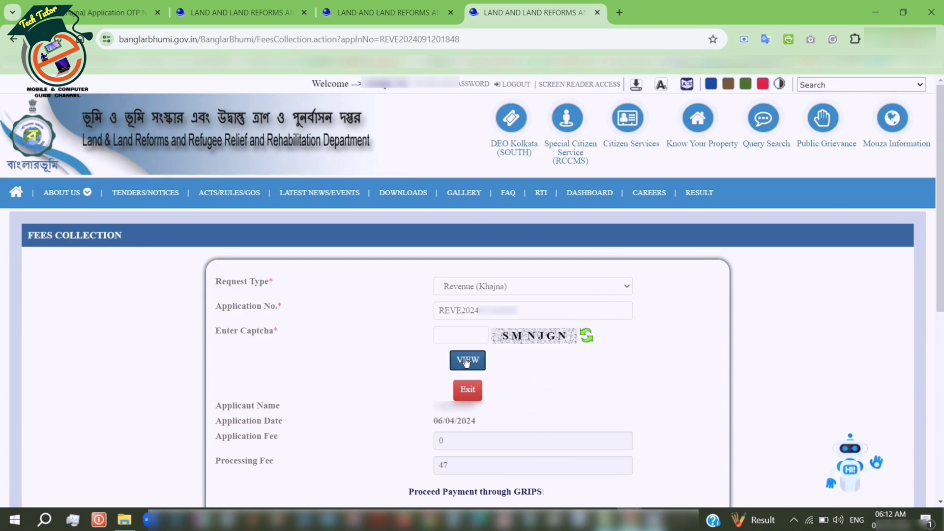
Step: Choose SBI Epay as the payment route and continue to the GRIPS 2.0 portal
scroll(500, 427, "down", 3)
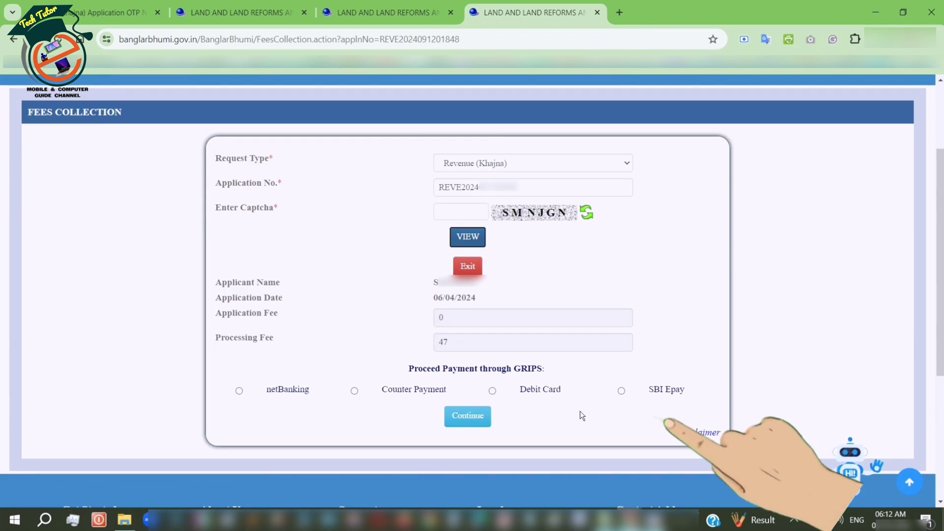
left_click(622, 392)
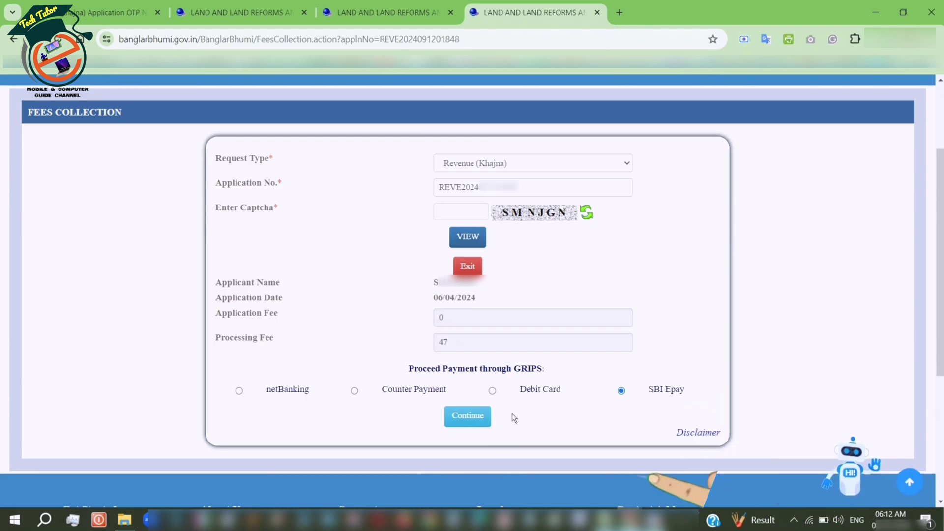
left_click(479, 417)
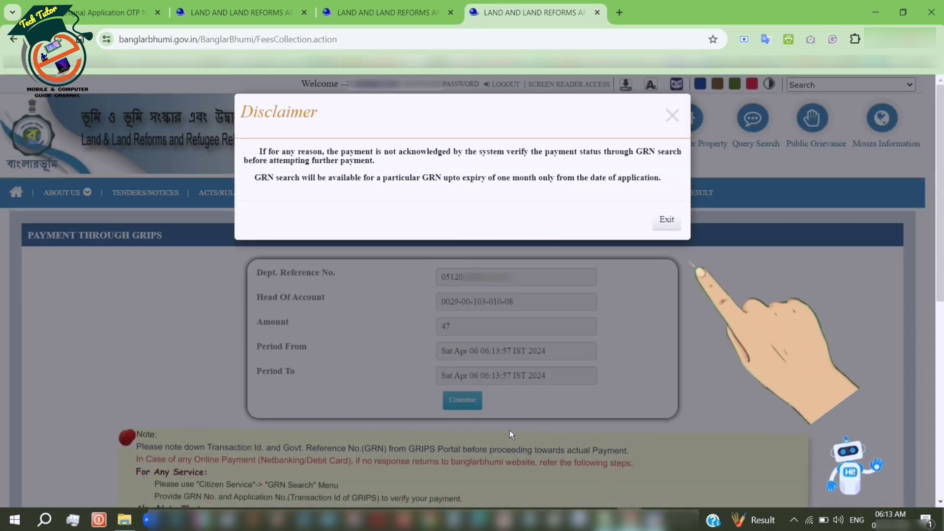
left_click(666, 219)
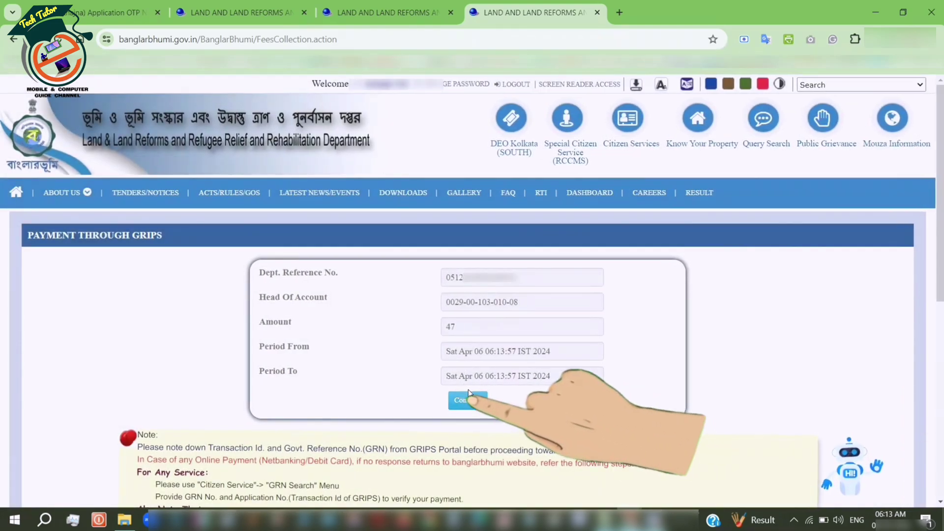
left_click(467, 404)
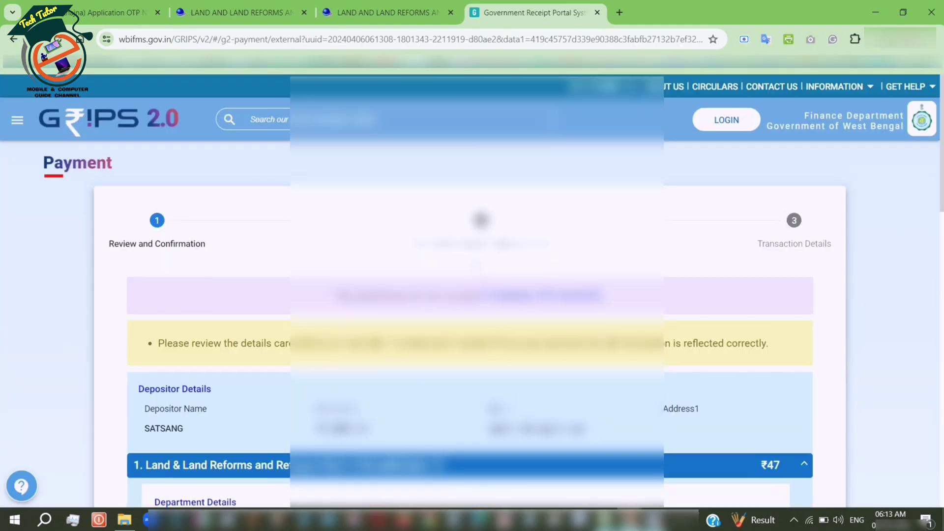
Step: Mark the details verified and set payment mode SBI Epay through Payment Gateway/Bank
scroll(469, 290, "down", 10)
scroll(596, 365, "down", 5)
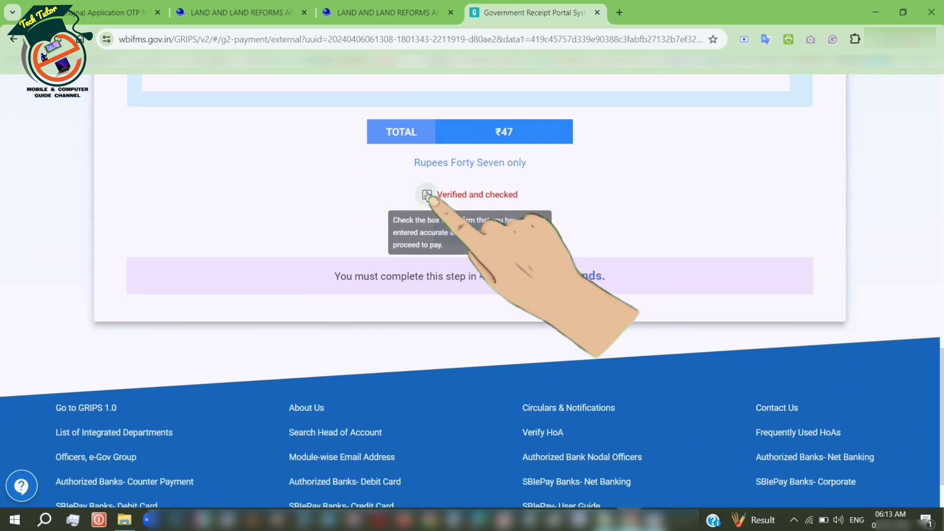
left_click(427, 194)
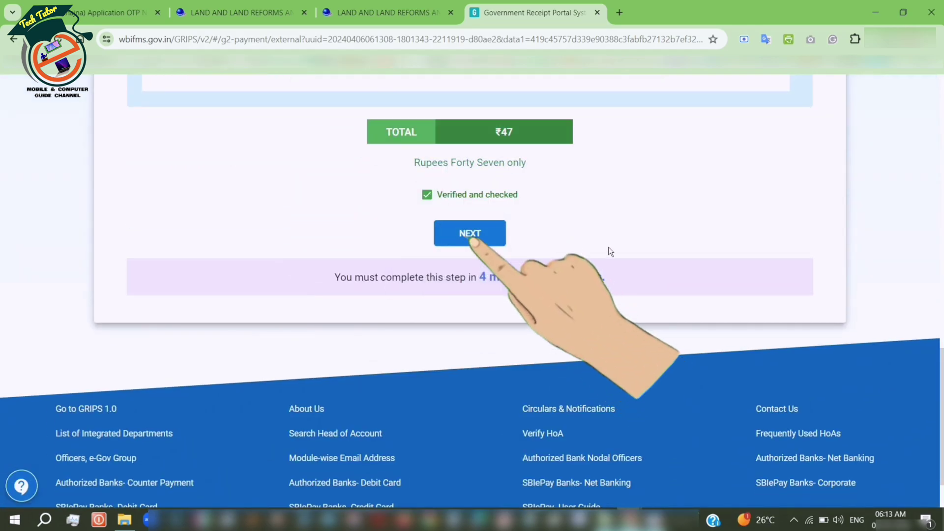
scroll(610, 252, "up", 5)
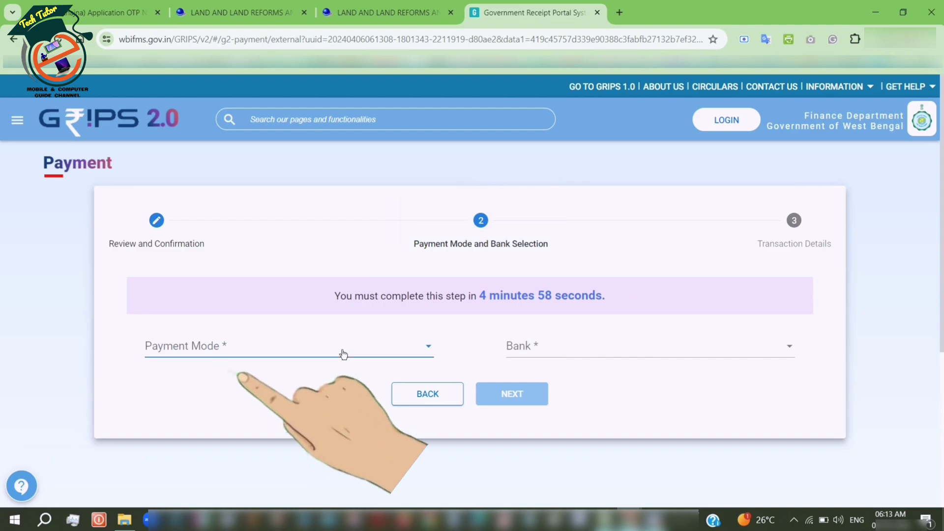
left_click(343, 353)
left_click(206, 345)
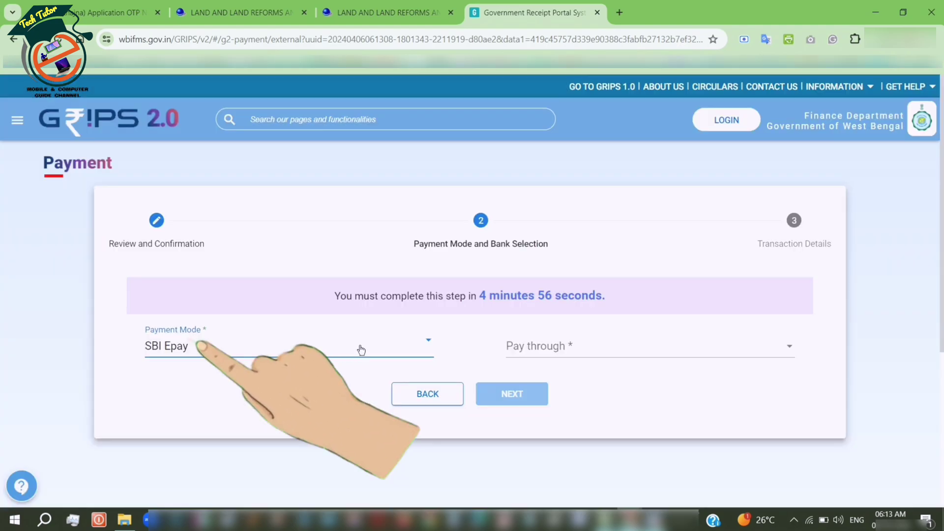
left_click(518, 355)
left_click(519, 343)
left_click(512, 394)
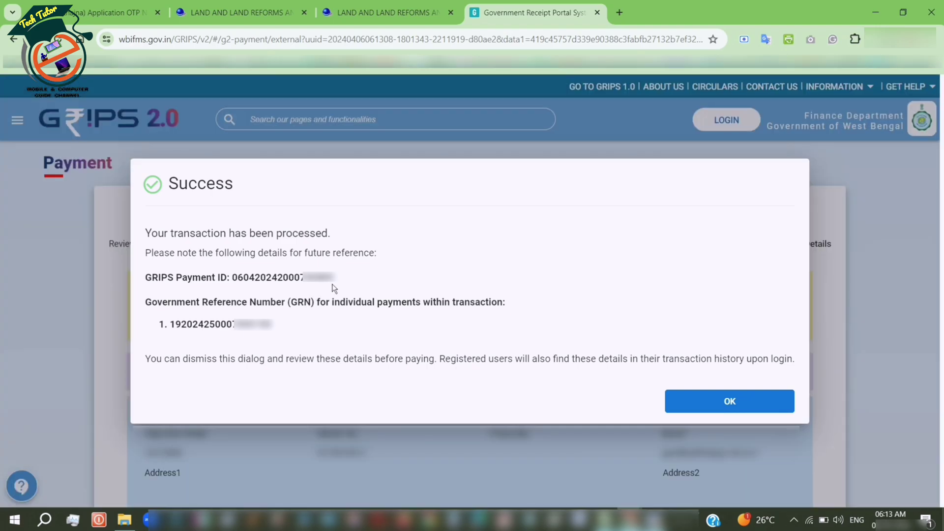
Step: Copy the issued GRIPS Payment ID and GRN, then close the success message
left_click_drag(336, 283, 255, 278)
left_click(240, 285)
double_click(235, 278)
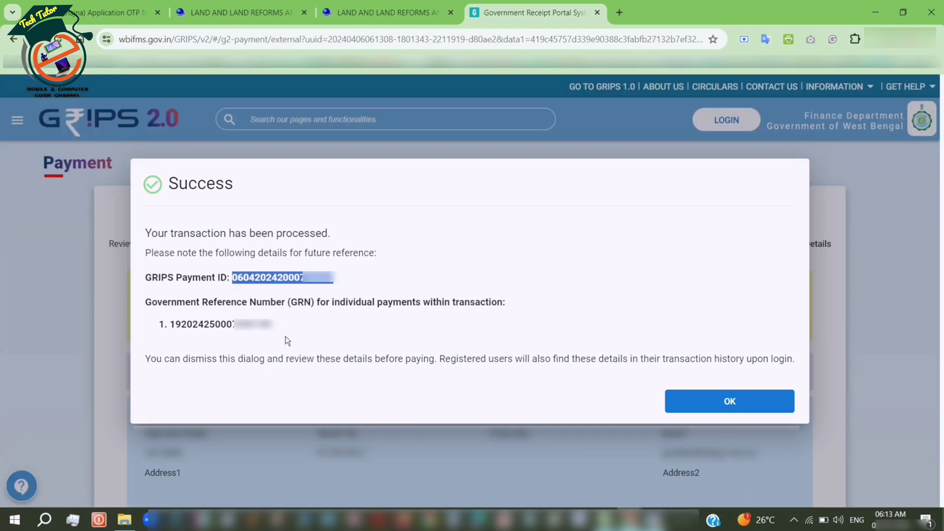
double_click(266, 324)
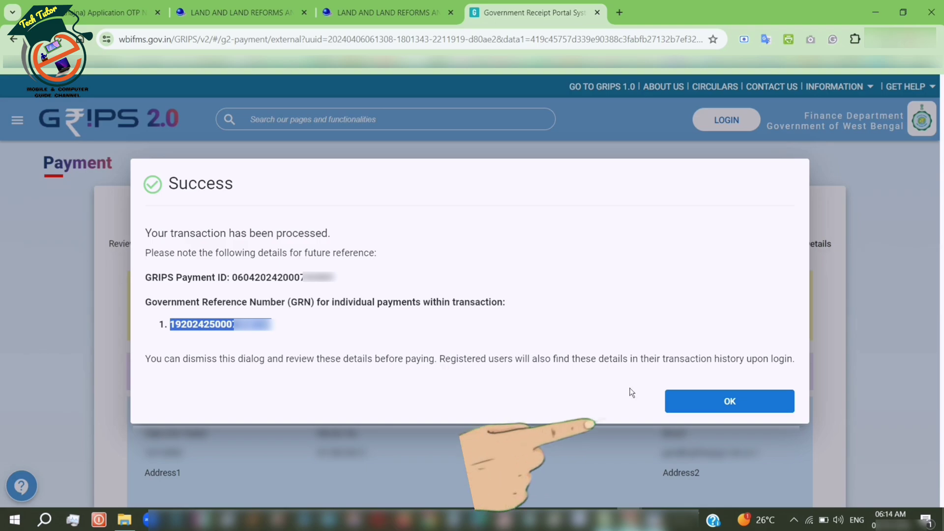
left_click(682, 406)
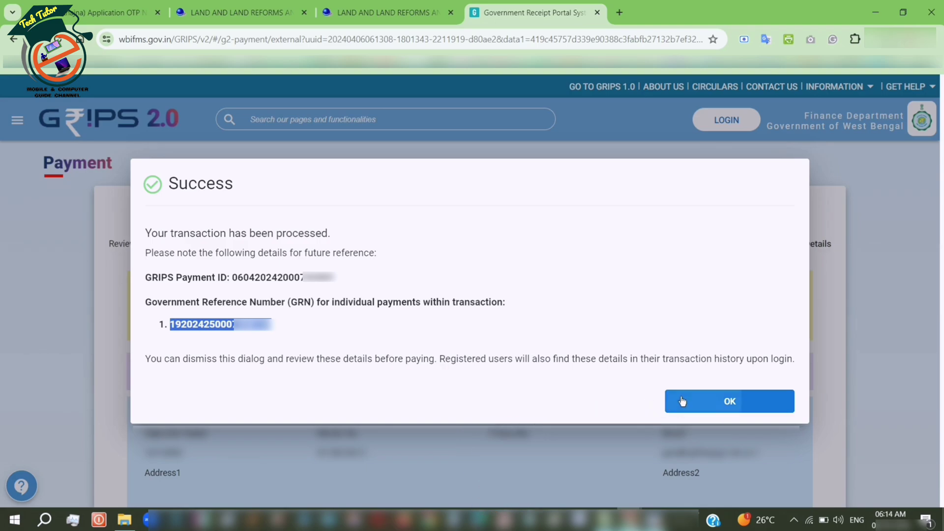
scroll(662, 398, "down", 15)
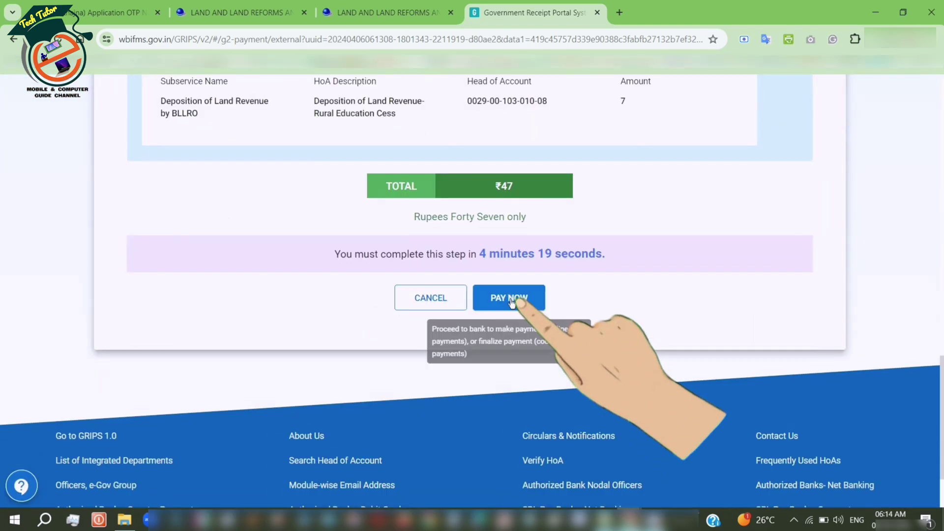
Step: Pay the ₹47 order in SBI ePay using the UPI QR code option
left_click(510, 298)
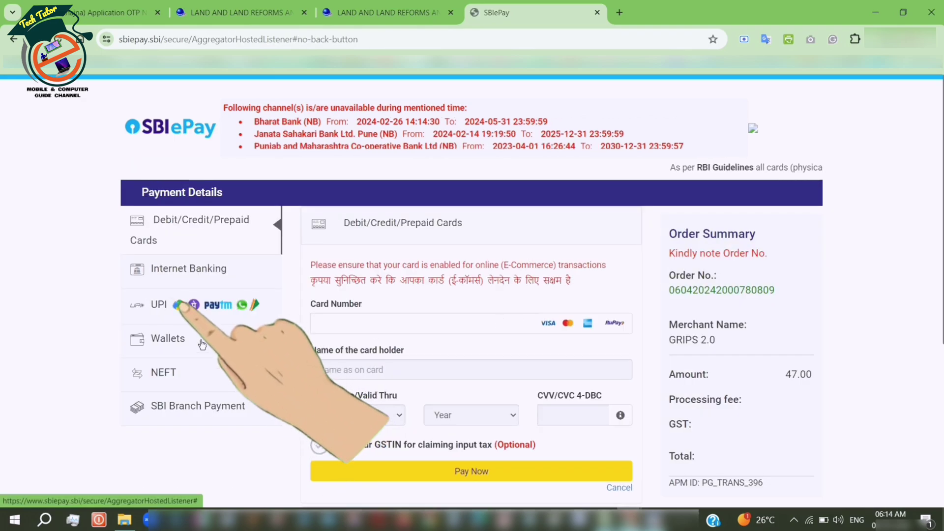
left_click(194, 305)
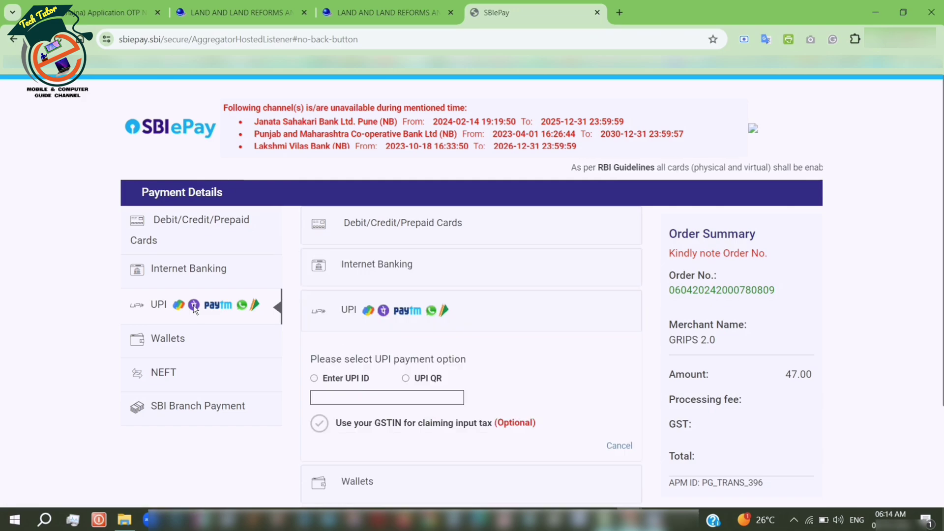
left_click(405, 379)
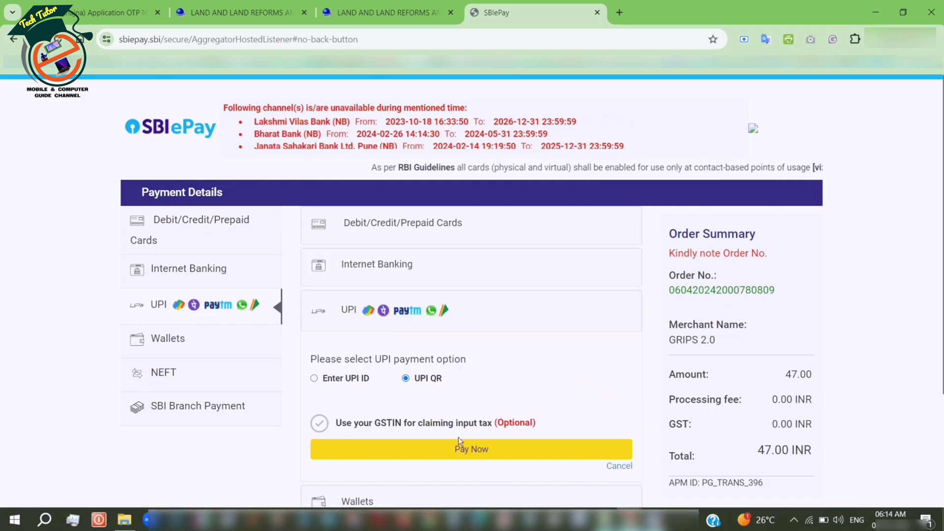
left_click(469, 450)
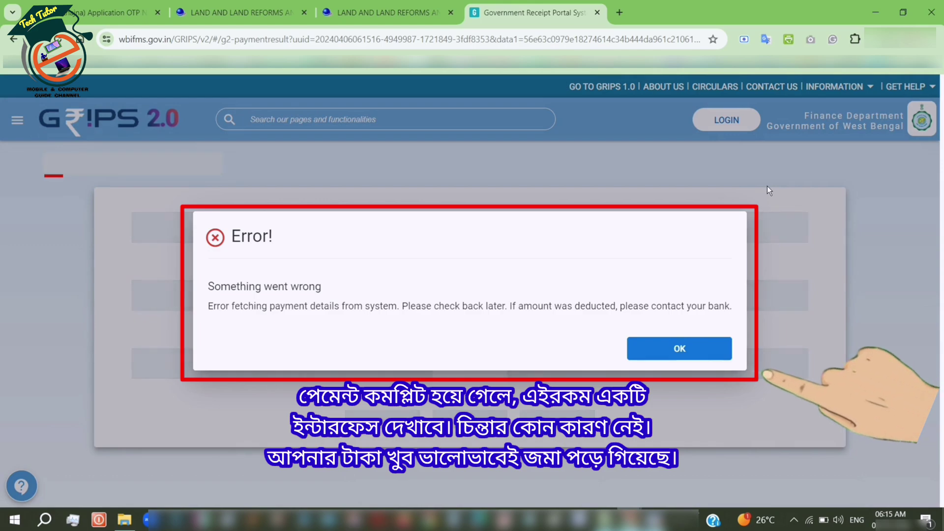
Step: Dismiss the error and check the GRN status by Payment ID with the captcha
left_click(679, 350)
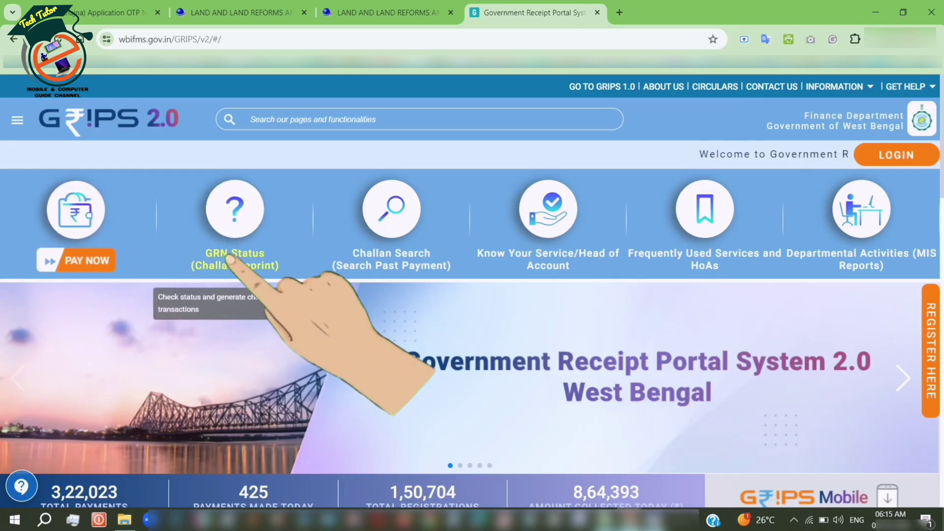
left_click(225, 256)
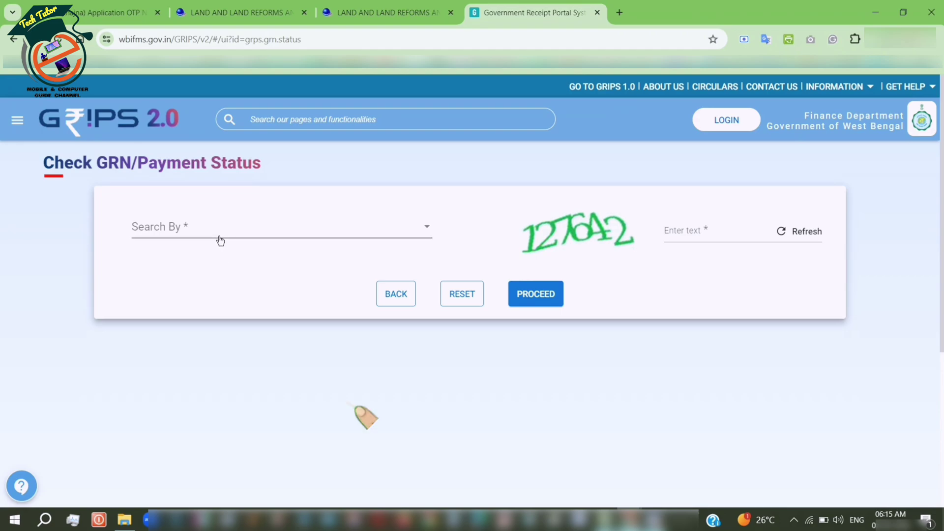
left_click(220, 236)
left_click(202, 250)
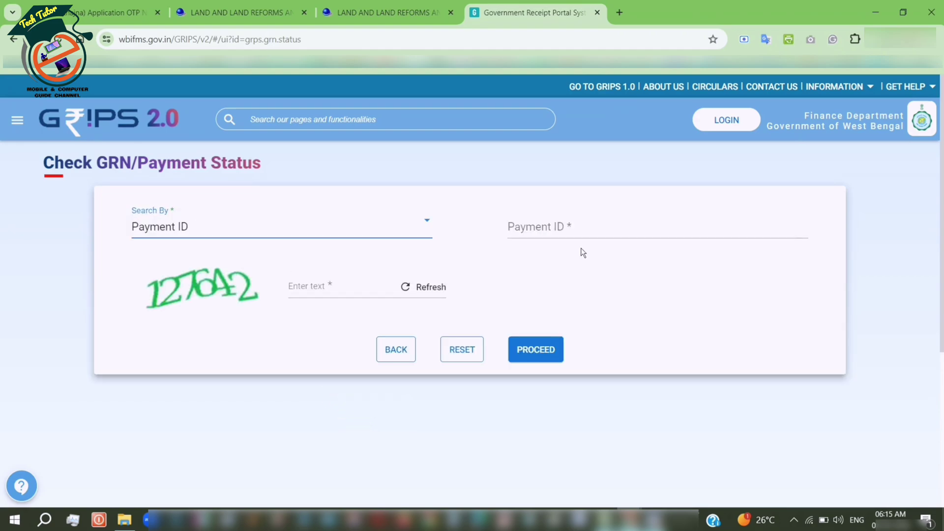
left_click(533, 224)
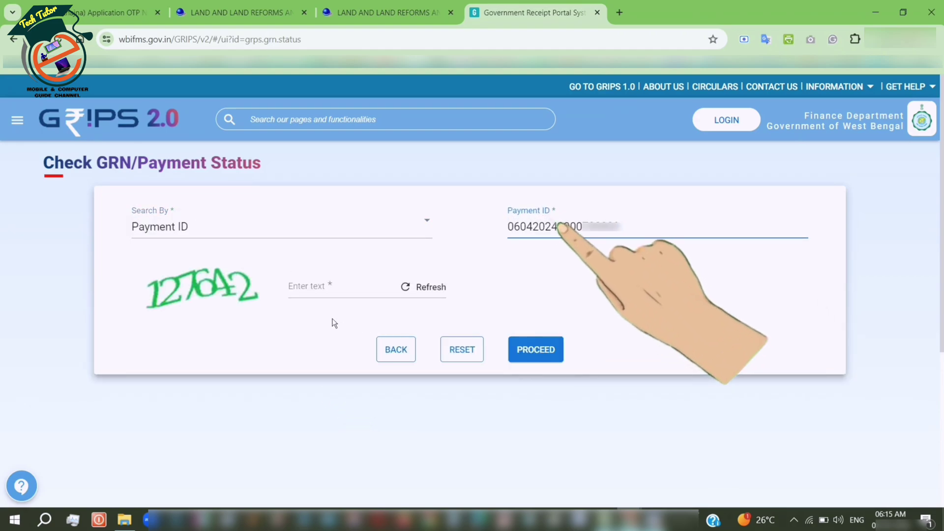
left_click(310, 294)
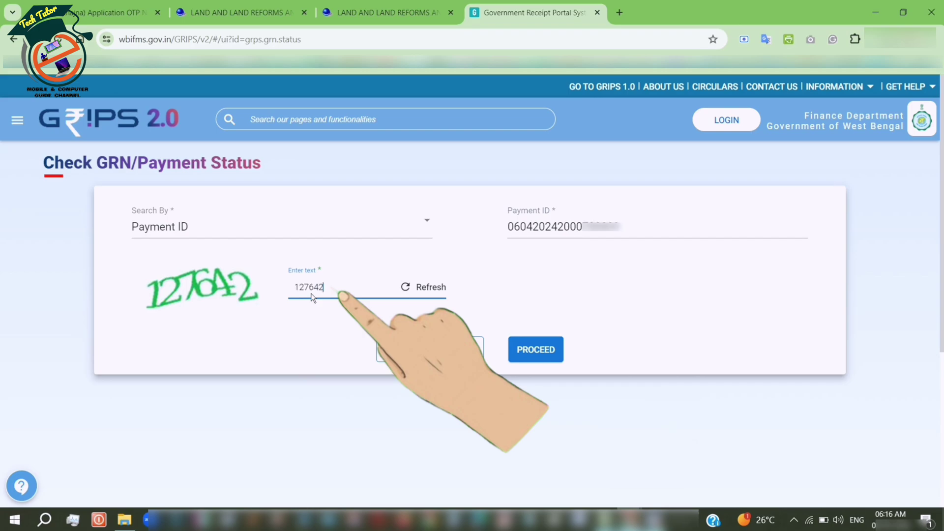
left_click(536, 350)
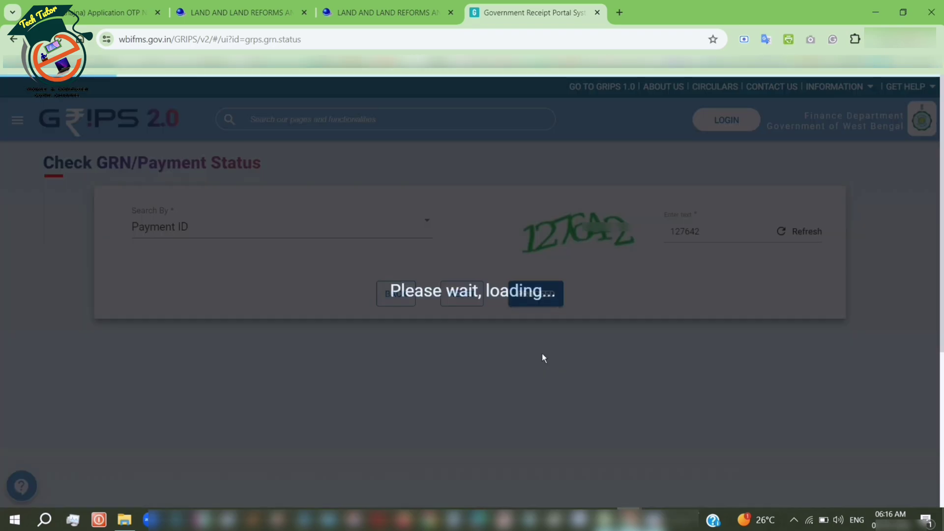
Step: Download the challan for the successful payment and return to the Banglarbhumi tab
scroll(546, 350, "down", 5)
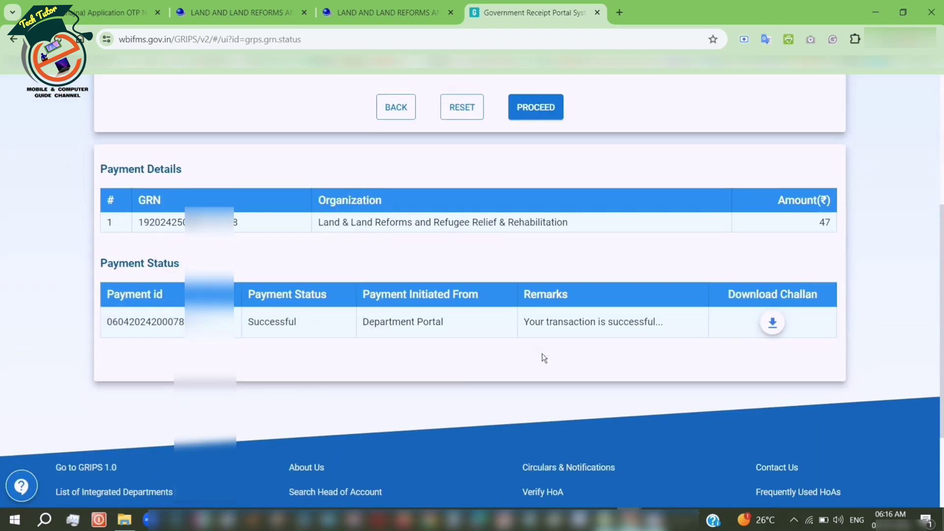
left_click(773, 323)
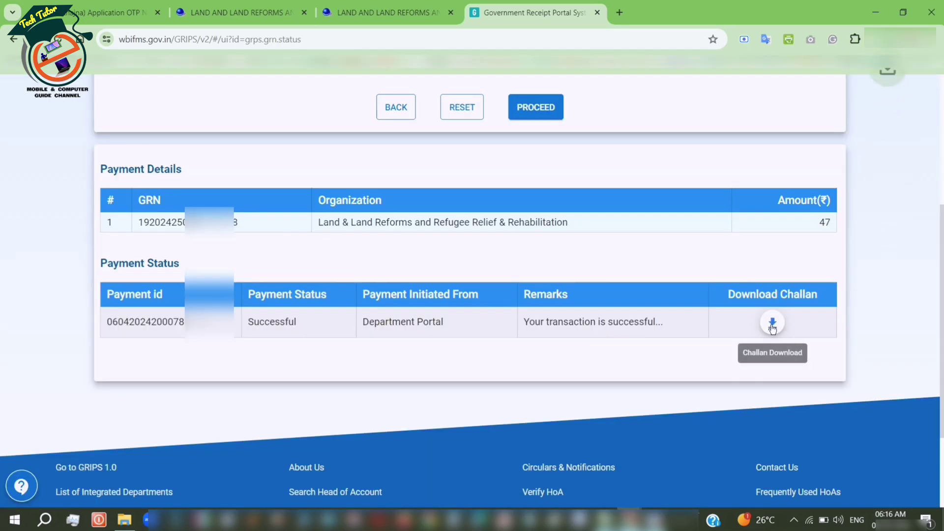
left_click(399, 14)
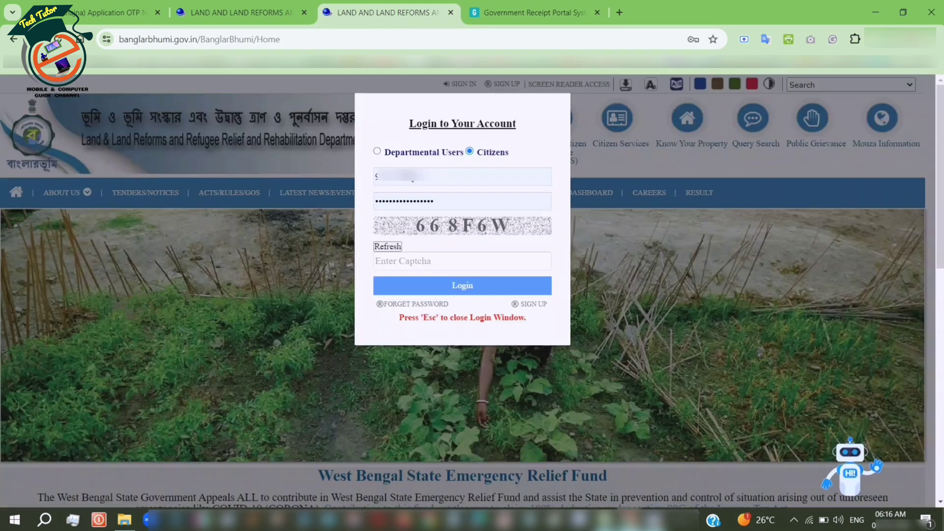
Step: Log in to the citizen account with the captcha and open GRN Search
left_click(410, 268)
type("668F6W")
left_click(431, 293)
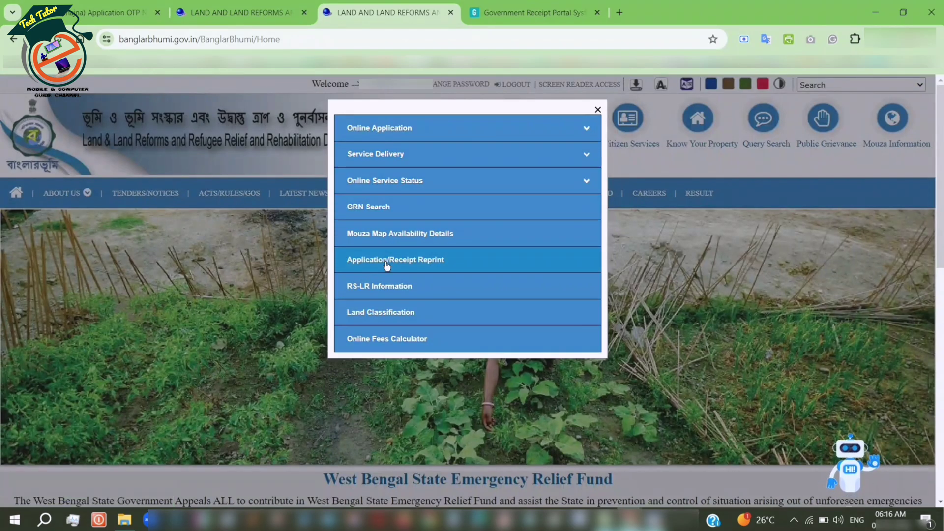
left_click(386, 207)
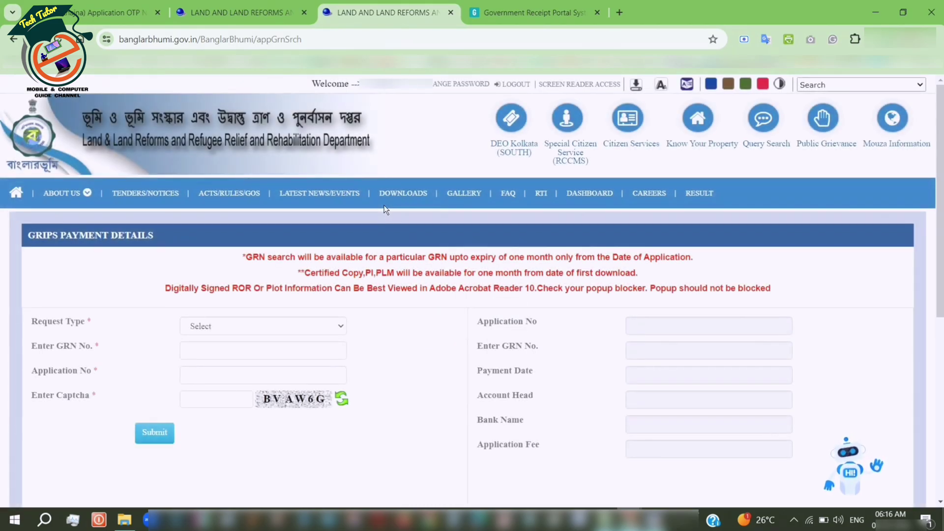
Step: Submit a REVENUE GRN search with the pasted GRN and application number
left_click(221, 327)
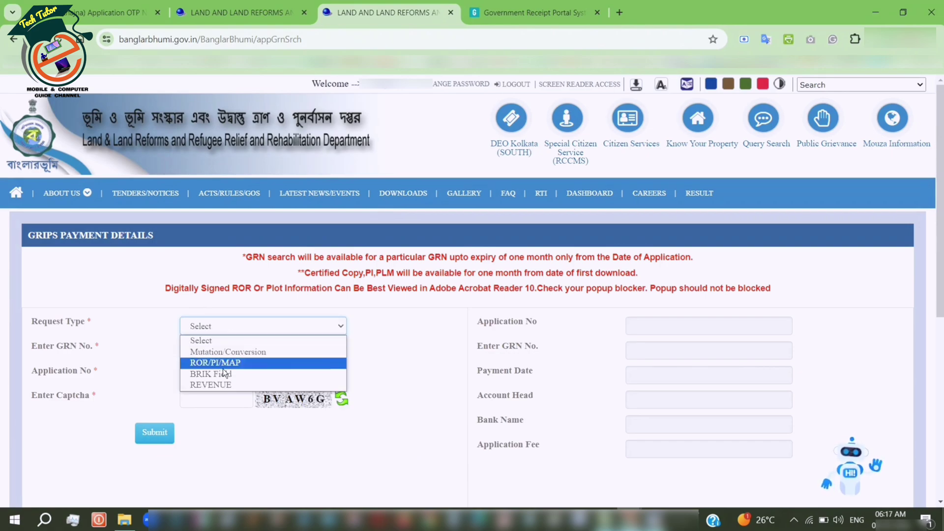
left_click(222, 386)
left_click(197, 350)
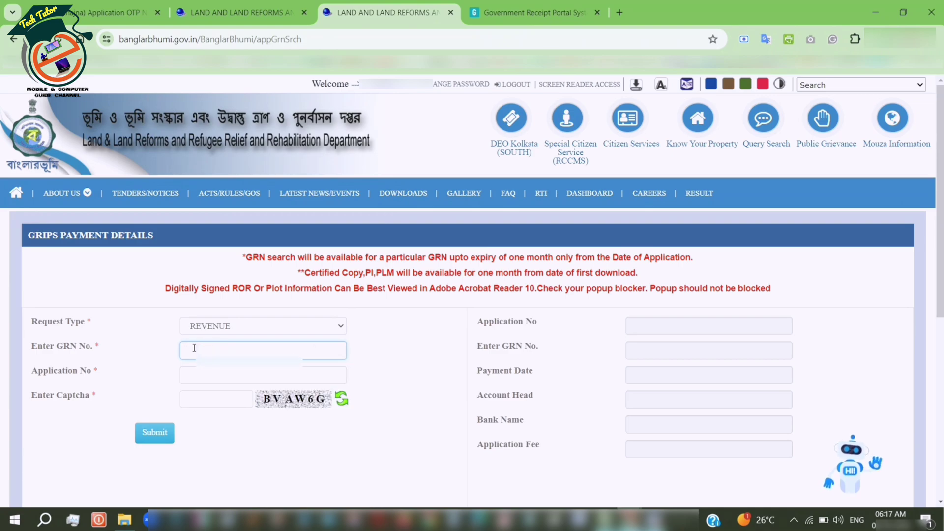
key("ctrl+v")
left_click(194, 379)
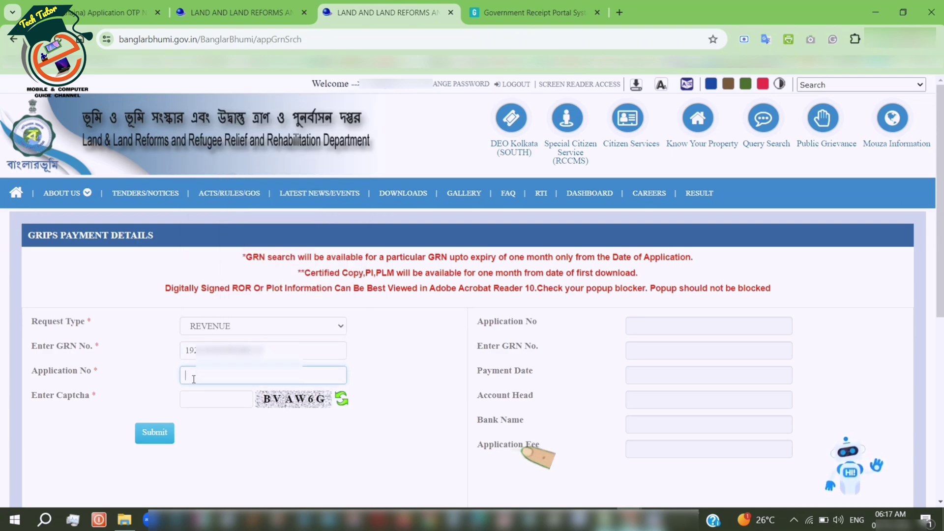
key("ctrl+v")
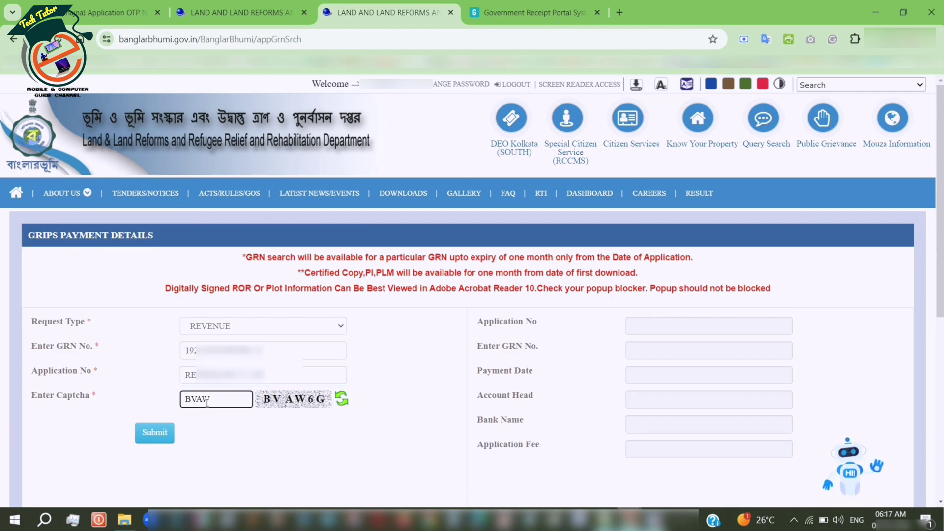
left_click(154, 433)
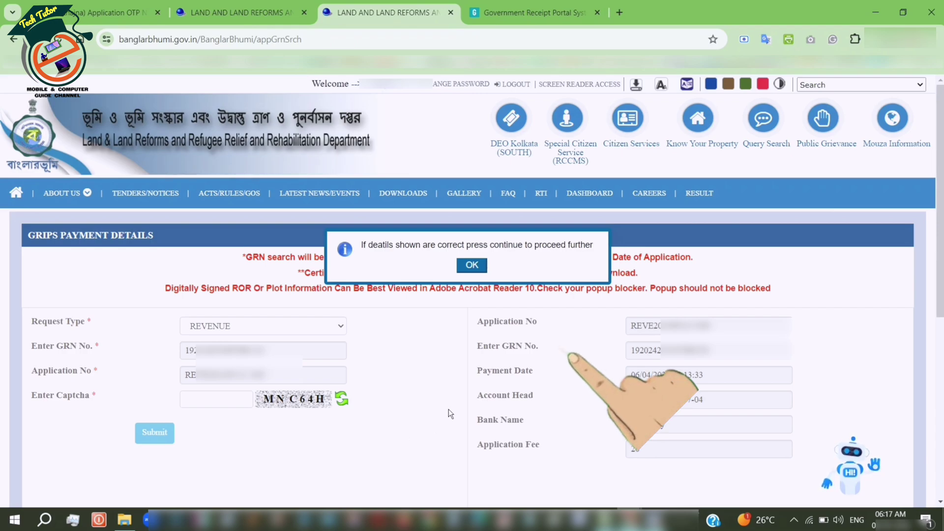
Step: Acknowledge the fetched payment details and confirm the verified payment
left_click(471, 264)
scroll(580, 389, "down", 3)
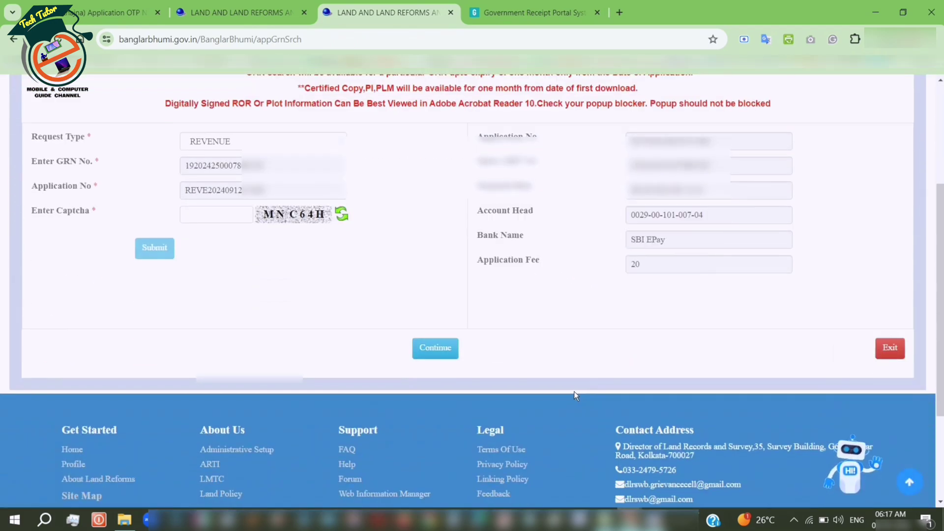
left_click(435, 348)
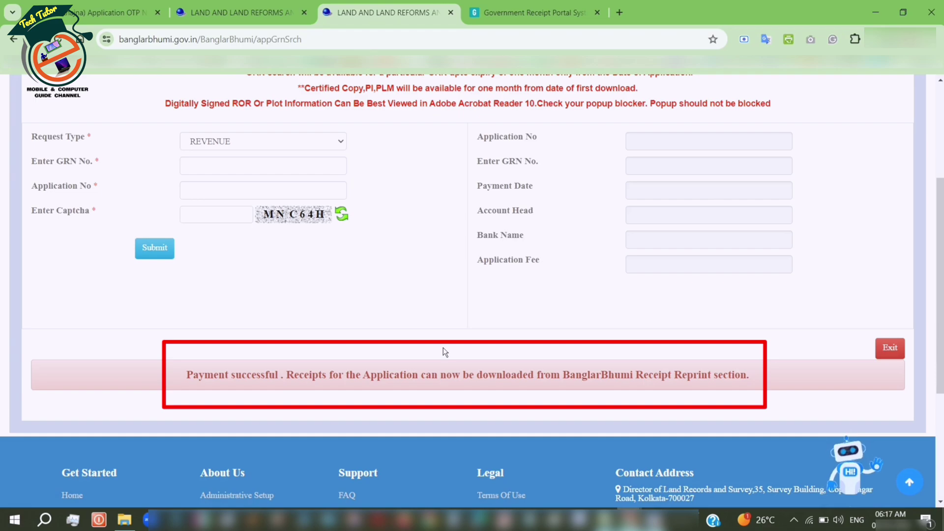
scroll(676, 204, "up", 4)
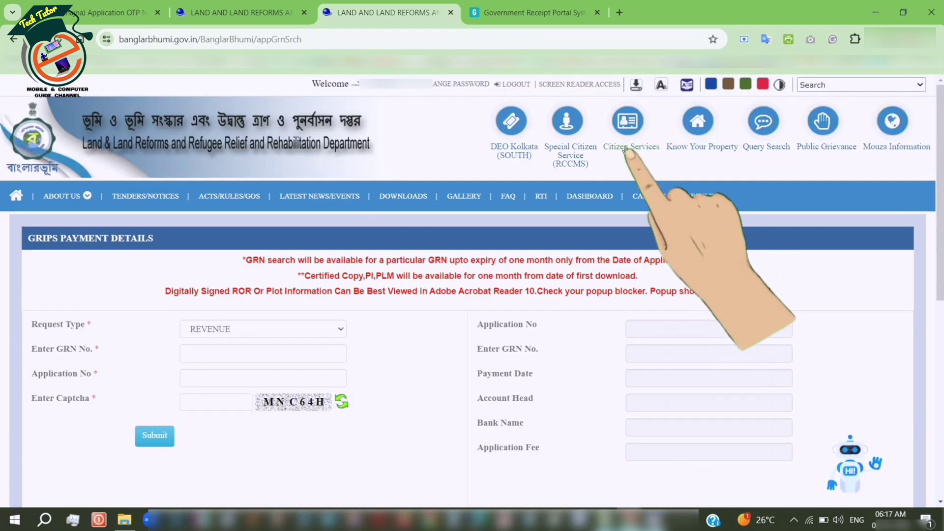
Step: Submit a Revenue Receipt reprint request for the pasted application number with Khatian No. 3601
left_click(625, 148)
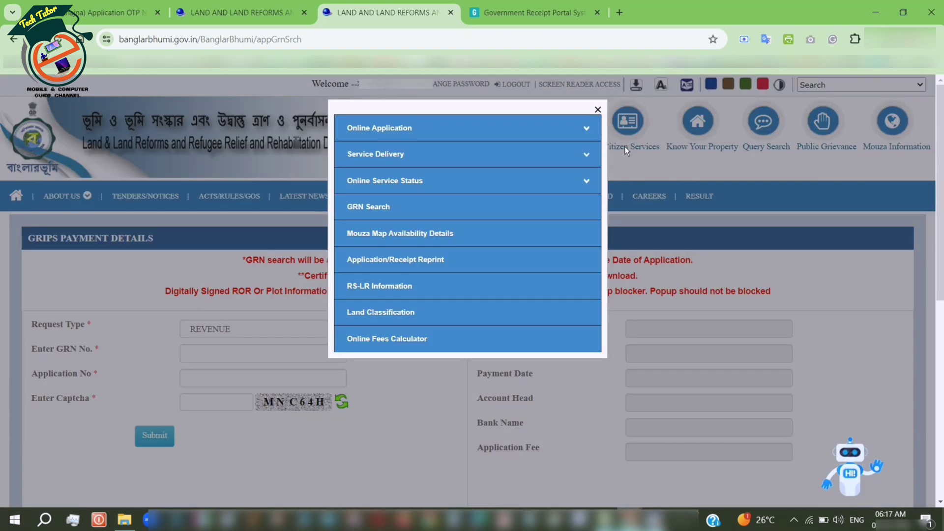
left_click(377, 260)
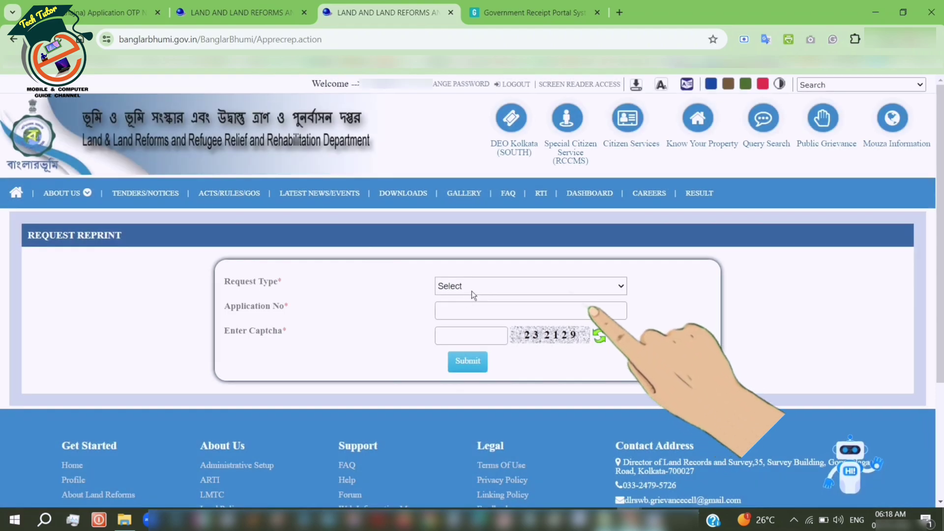
left_click(471, 288)
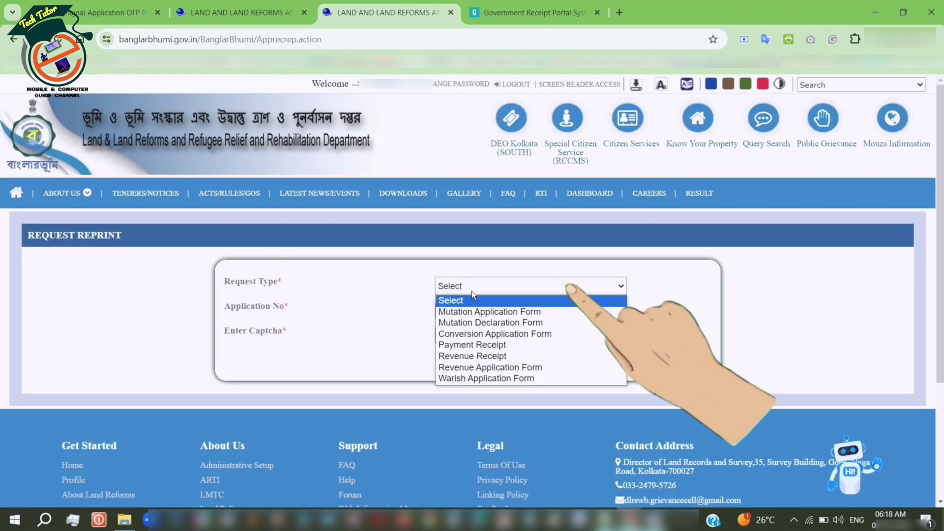
left_click(472, 356)
left_click(454, 312)
key("ctrl+v")
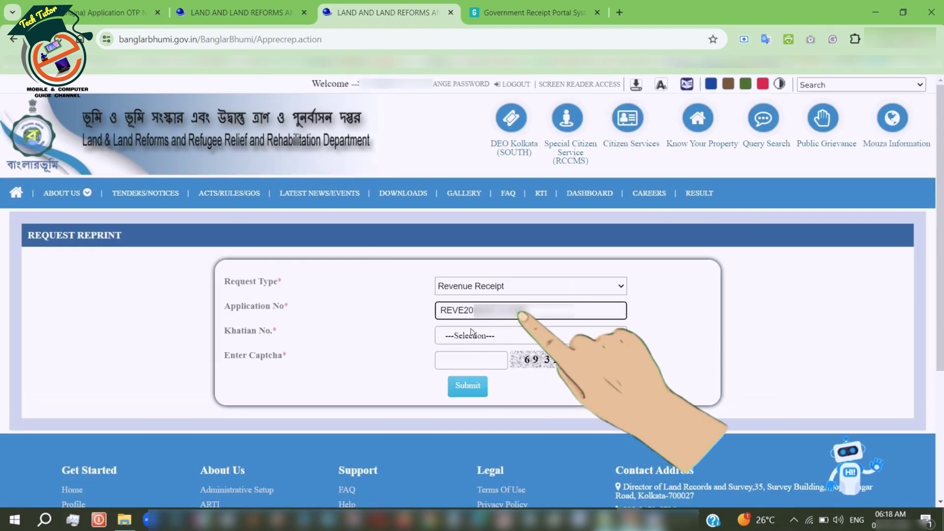
left_click(472, 335)
left_click(454, 362)
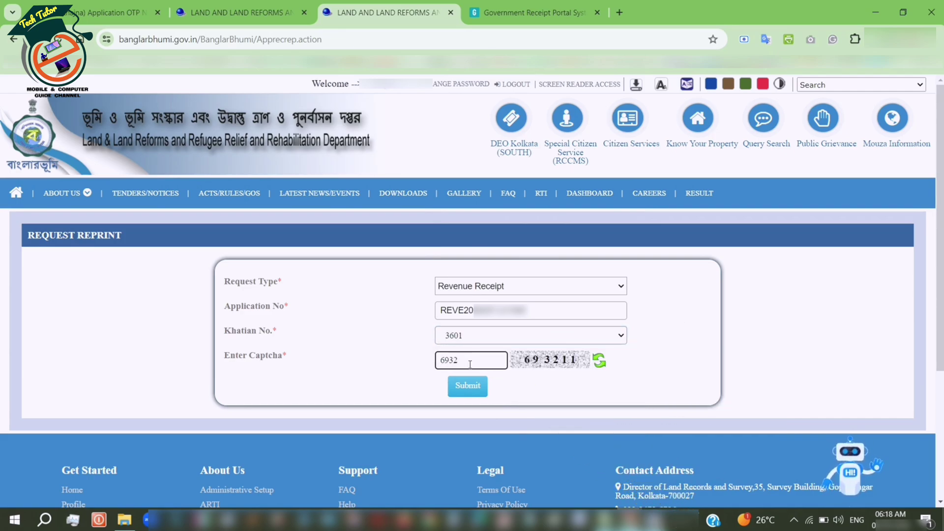
left_click(467, 392)
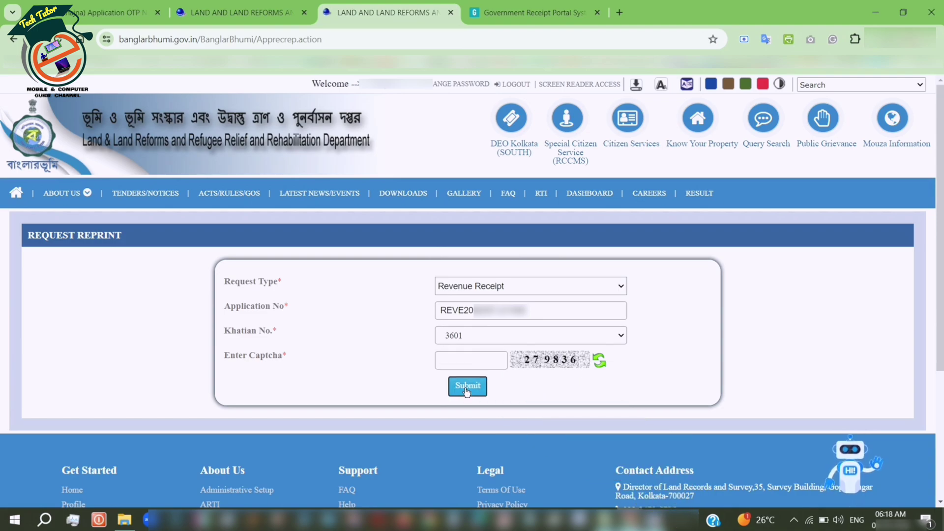